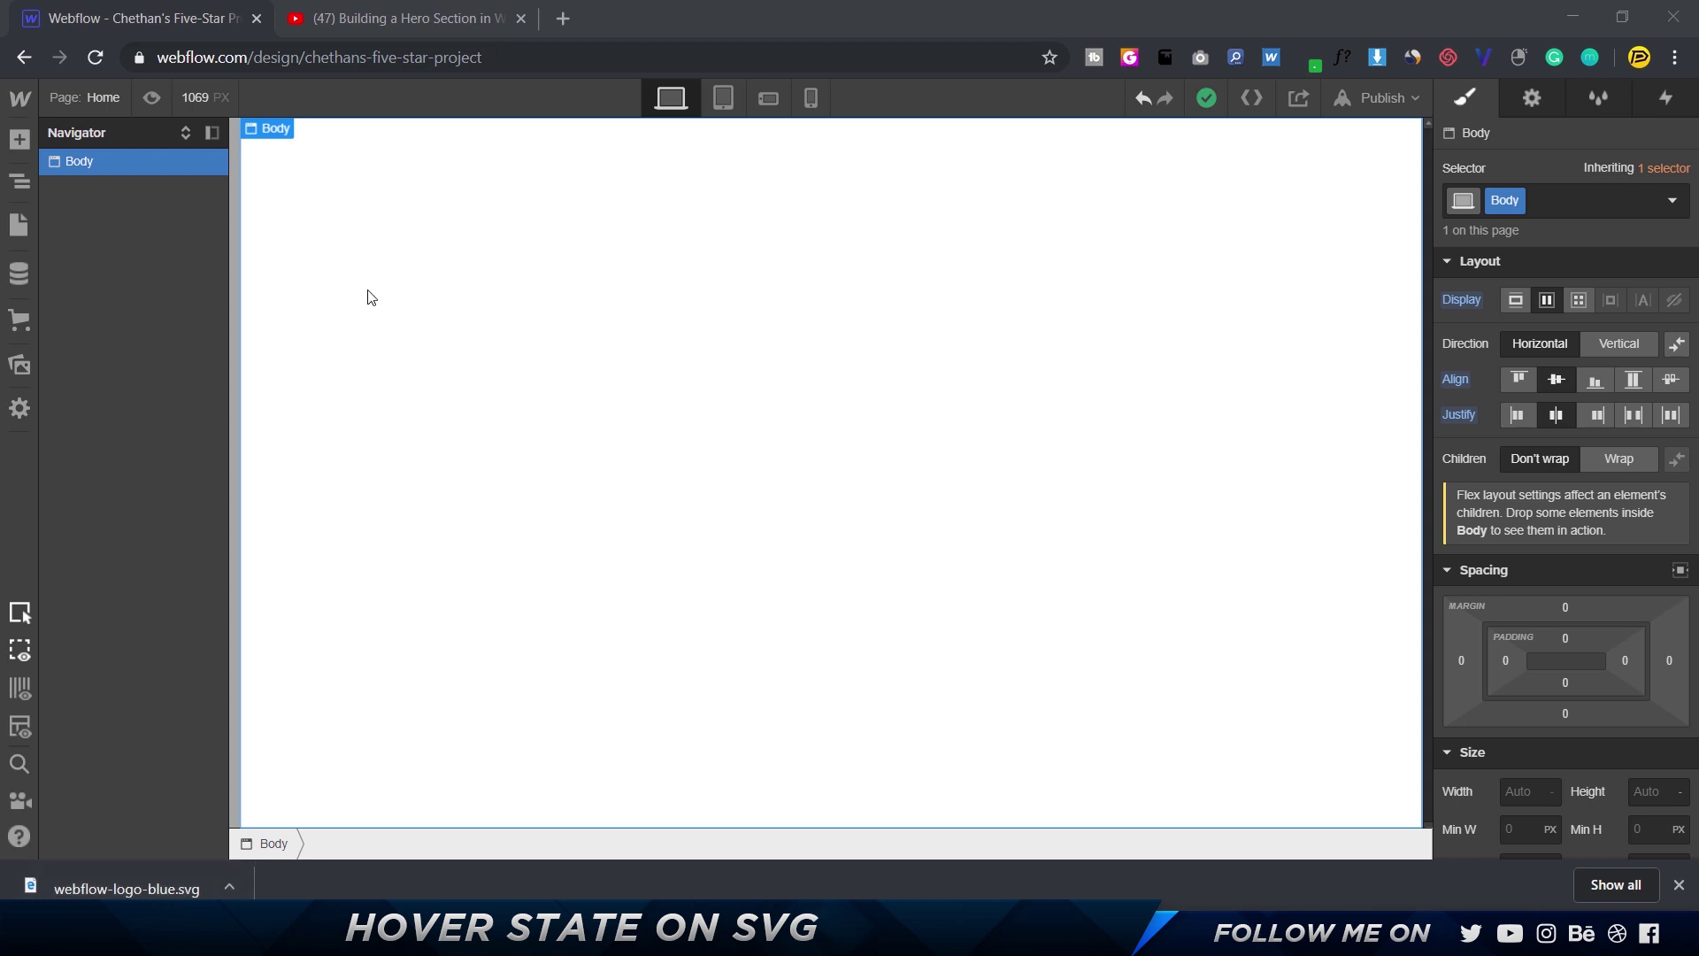
Step: Drag webflow-logo-blue.svg from the Assets panel onto the Home page body as an Image
{"action": "left_click", "coordinate": [380, 33]}
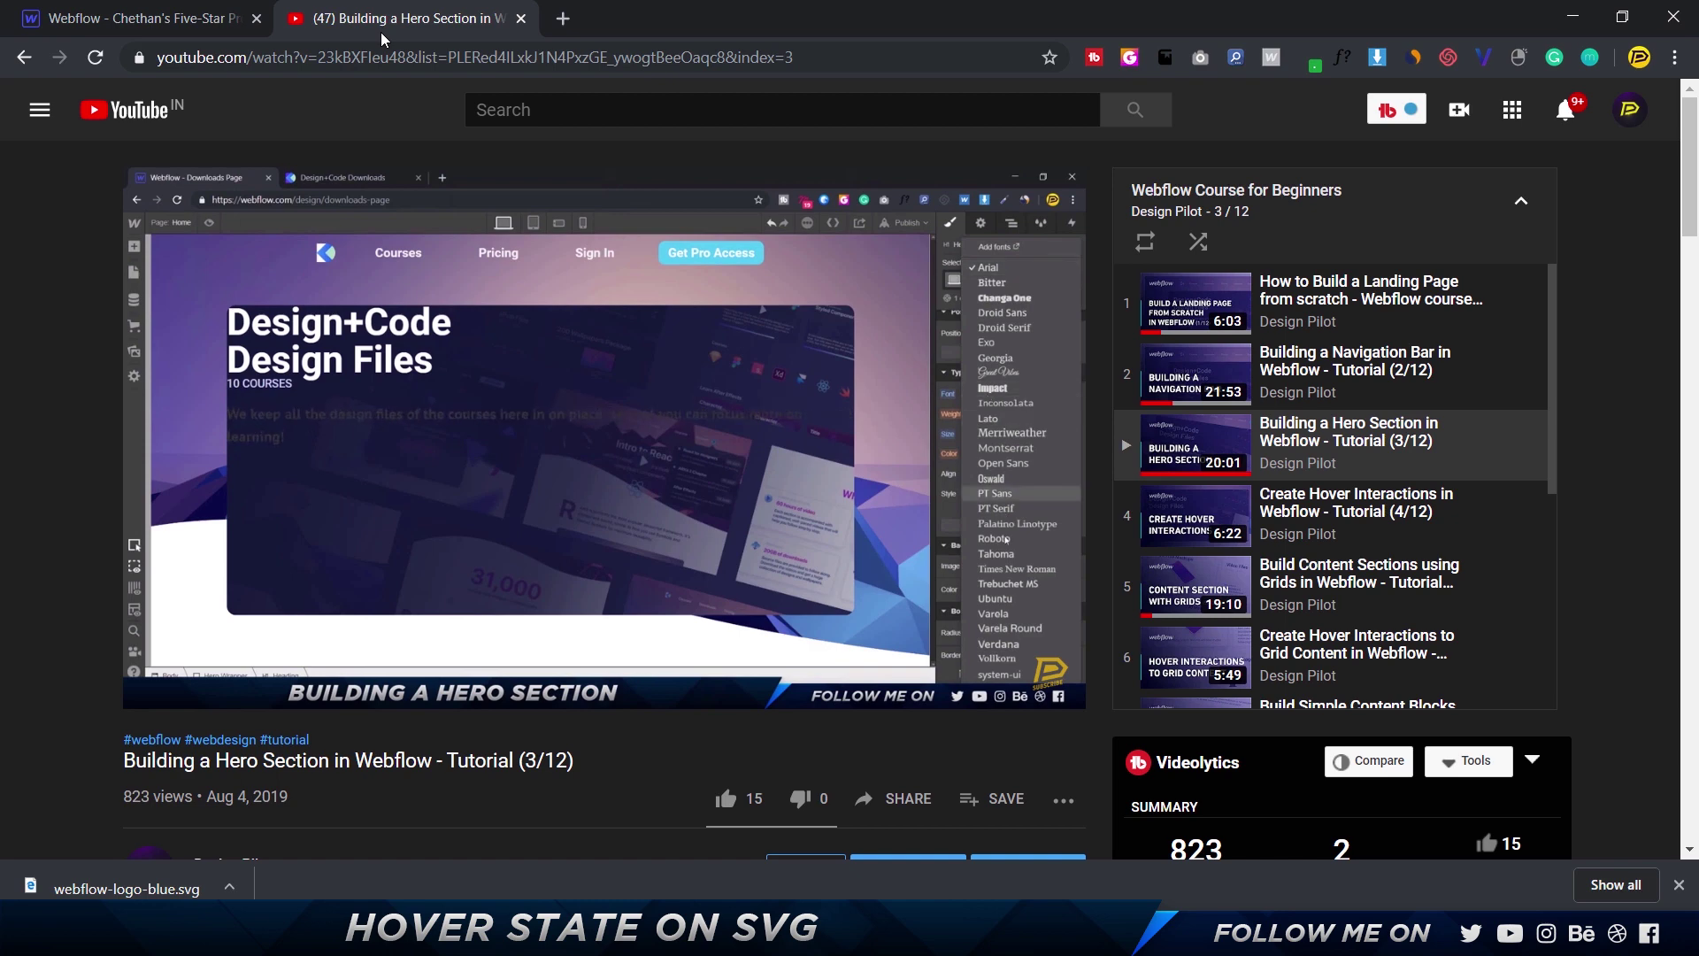
{"action": "left_click", "coordinate": [204, 19]}
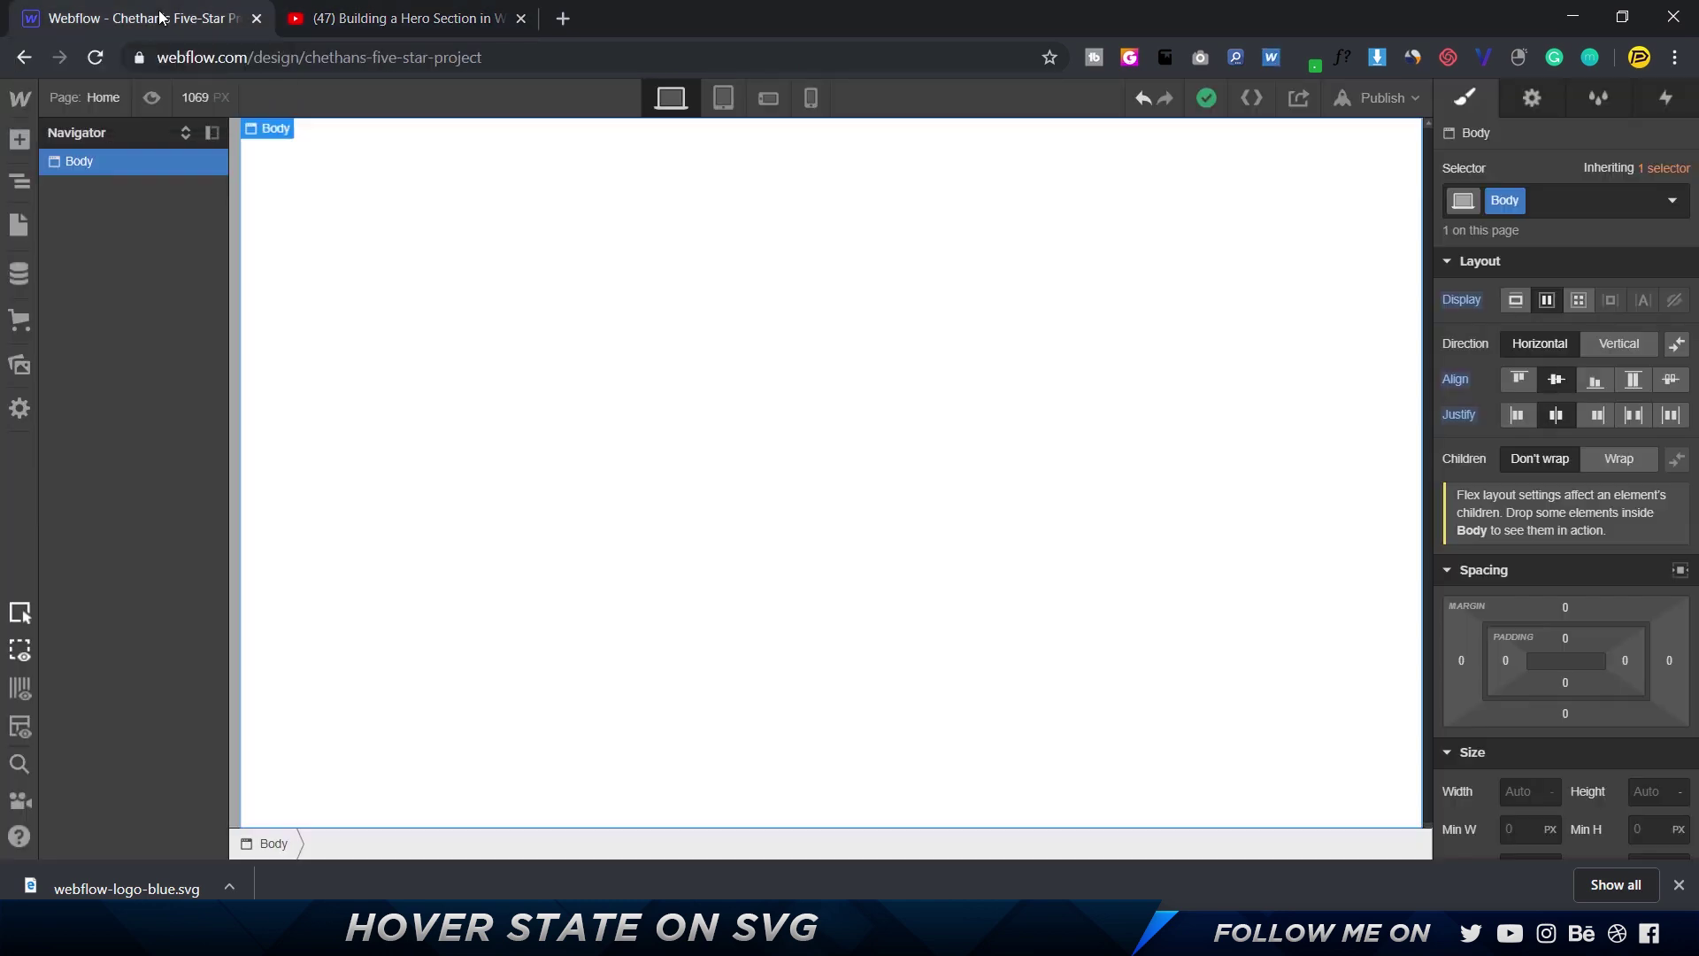
{"action": "left_click", "coordinate": [19, 367]}
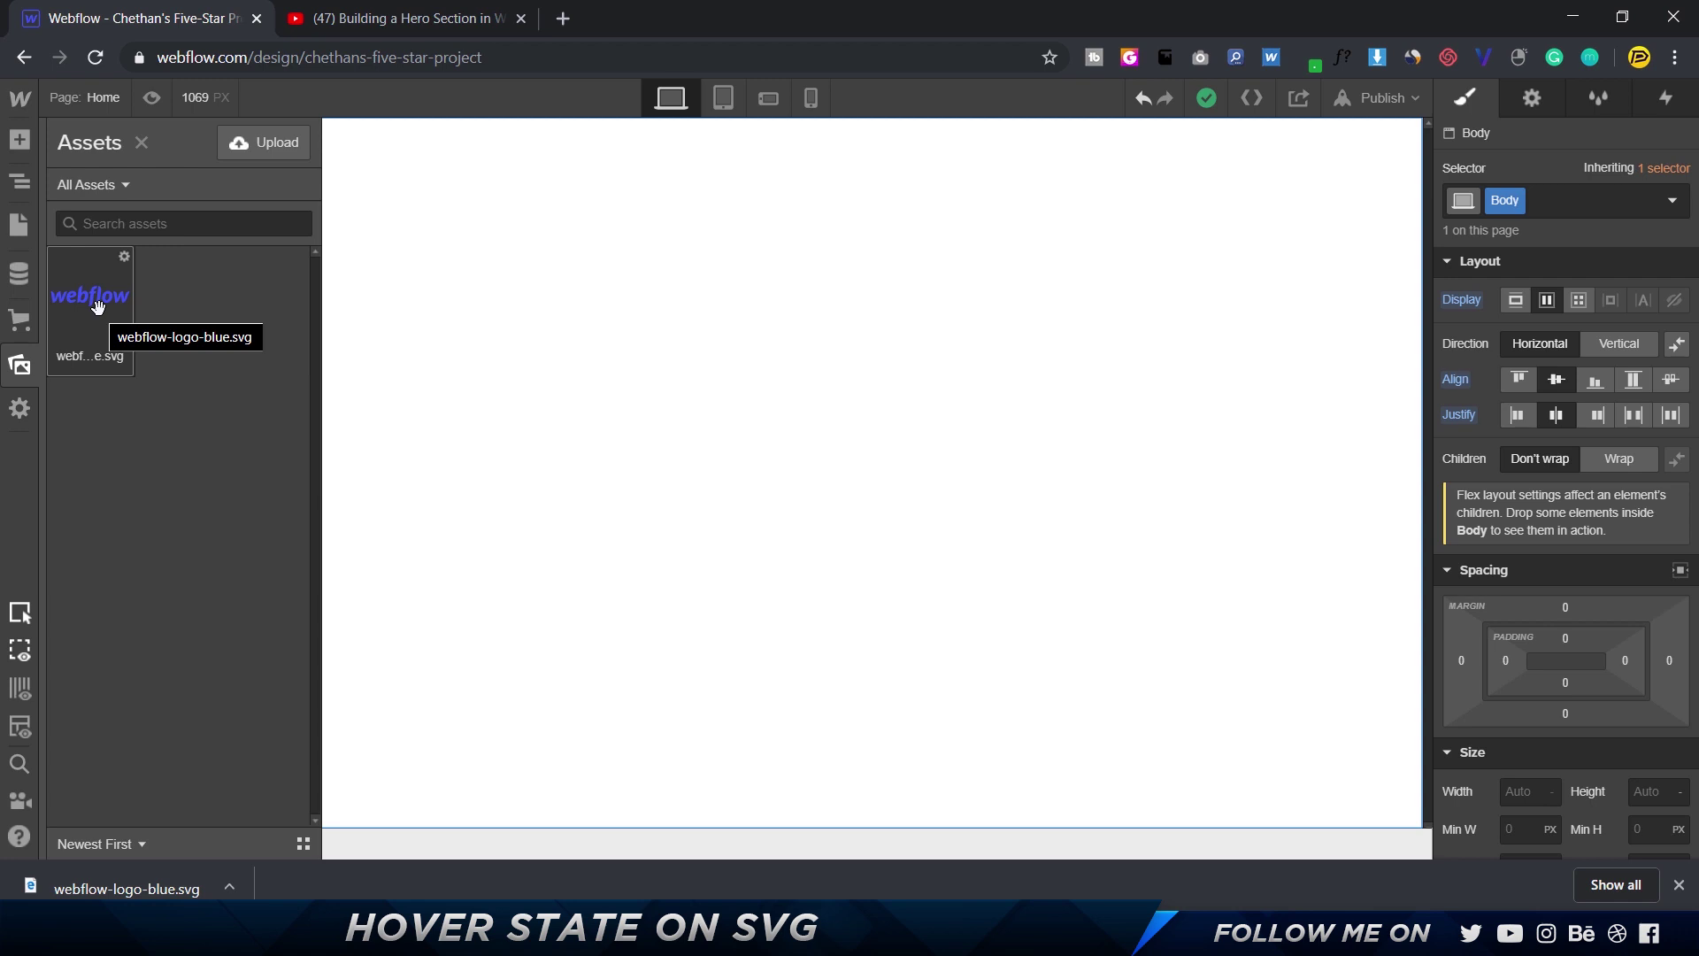
{"action": "left_click_drag", "start_coordinate": [97, 306], "coordinate": [694, 447]}
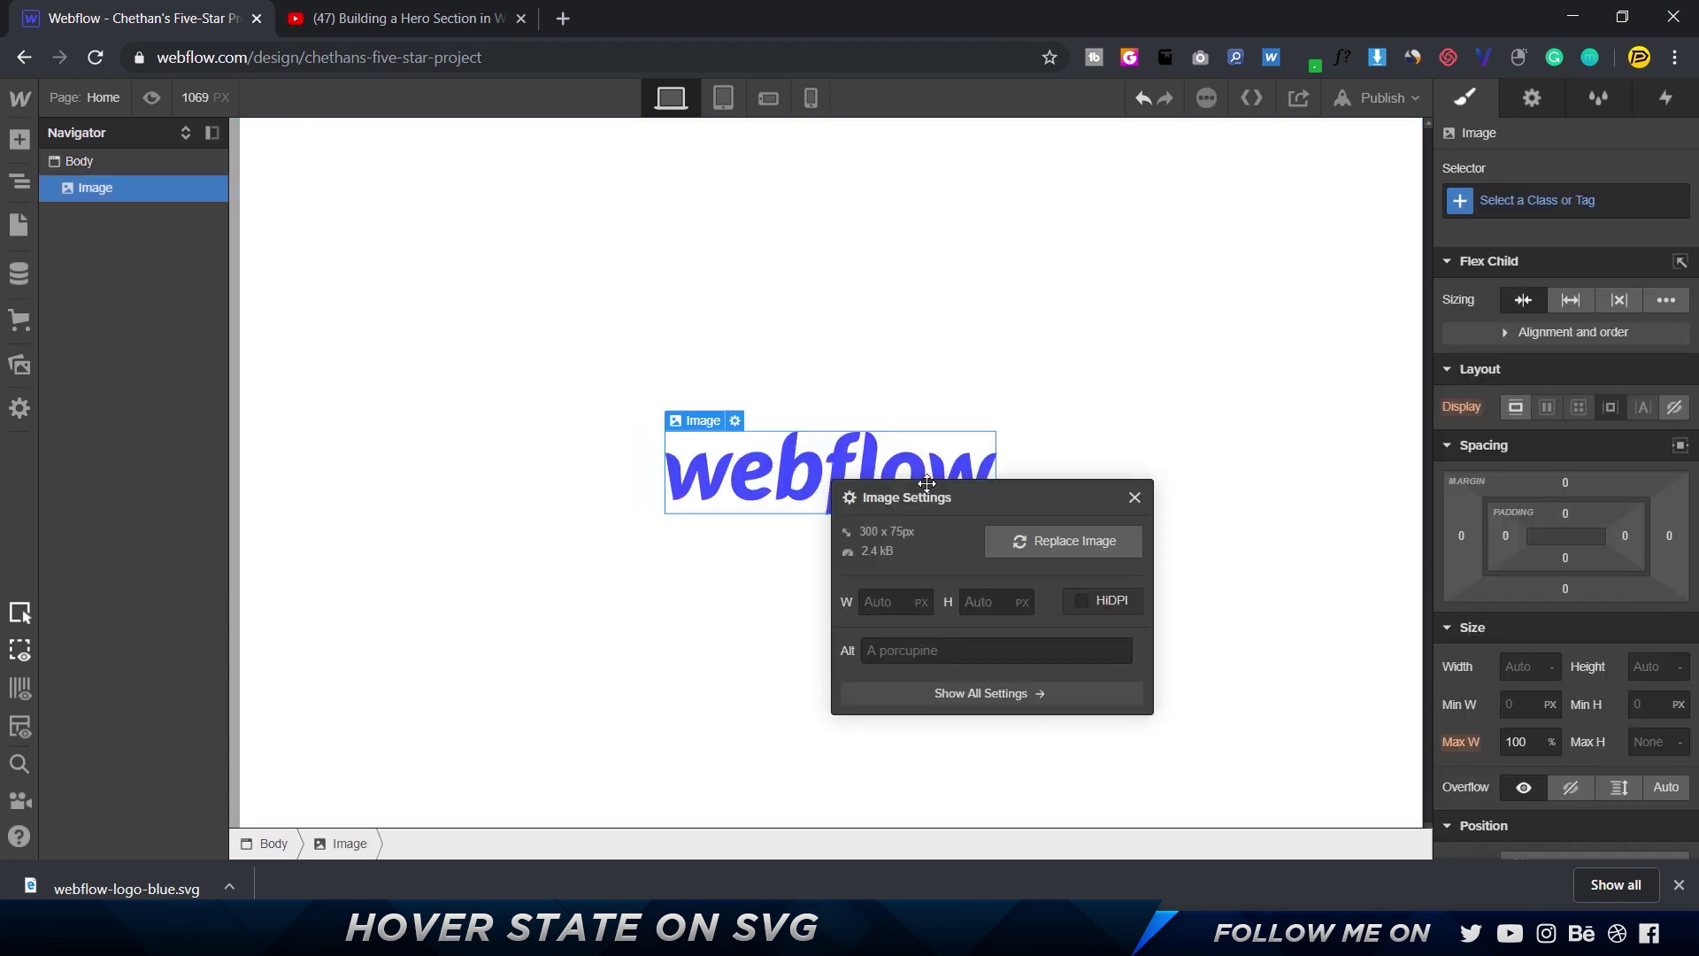
{"action": "left_click", "coordinate": [1135, 499]}
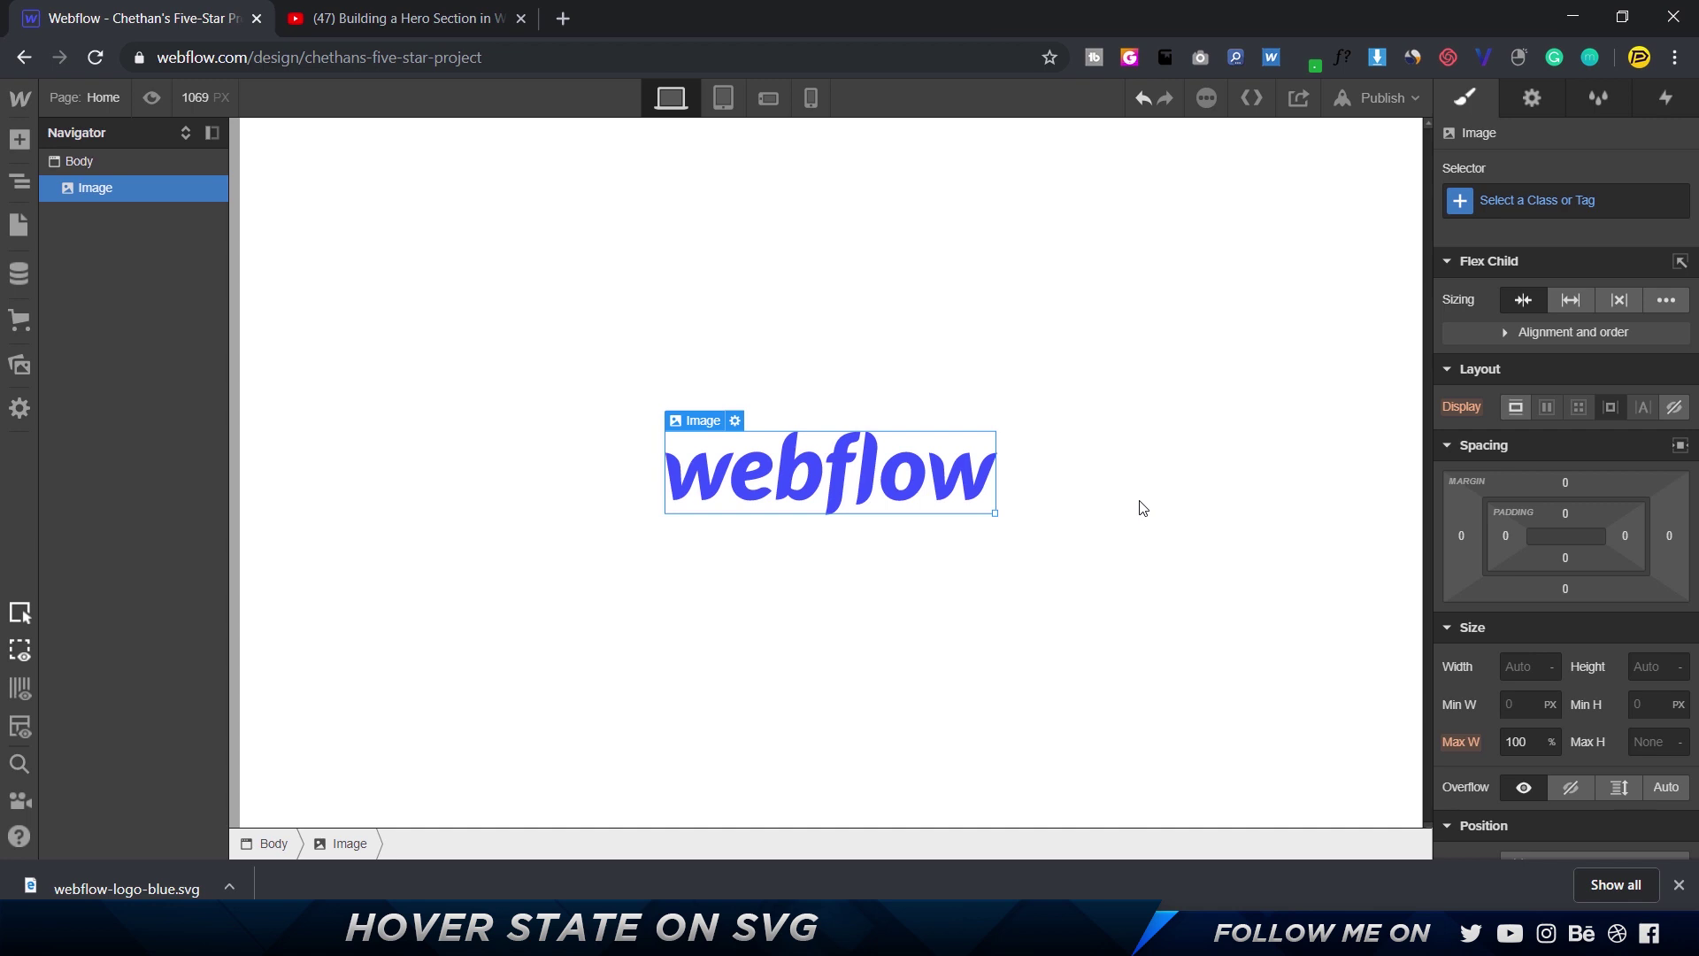
{"action": "left_click", "coordinate": [1549, 196]}
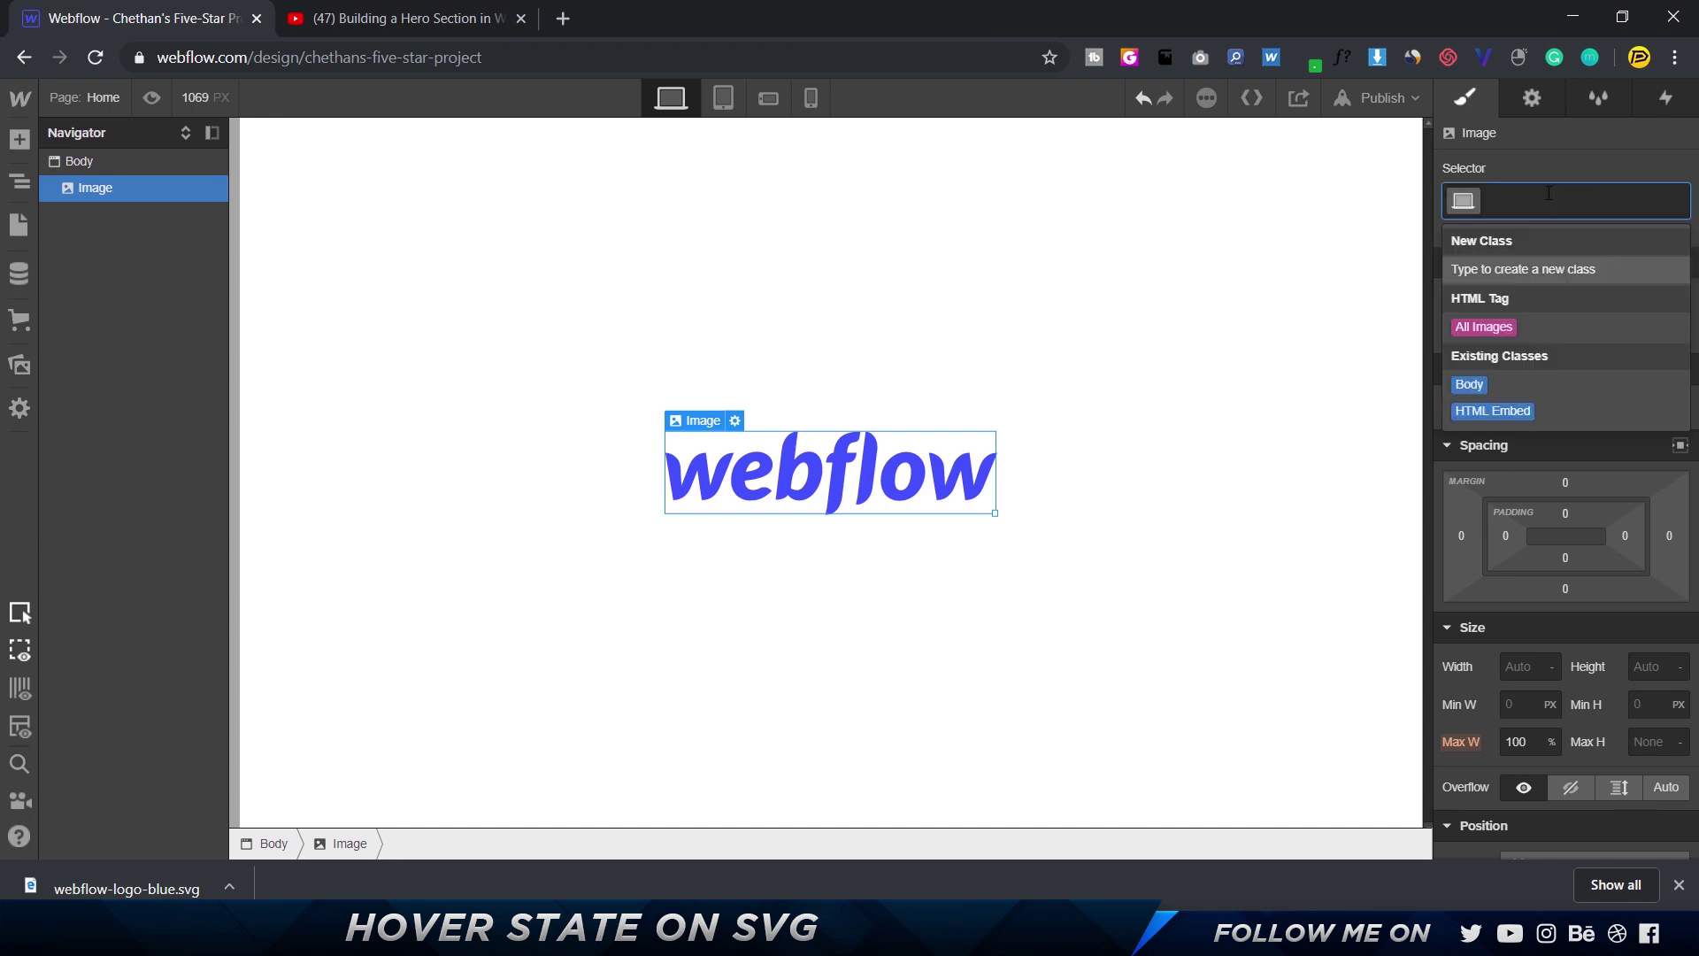
Step: Give the logo image a new class named Logo
{"action": "type", "text": "Image"}
{"action": "key", "text": "ctrl+a"}
{"action": "type", "text": "Logo"}
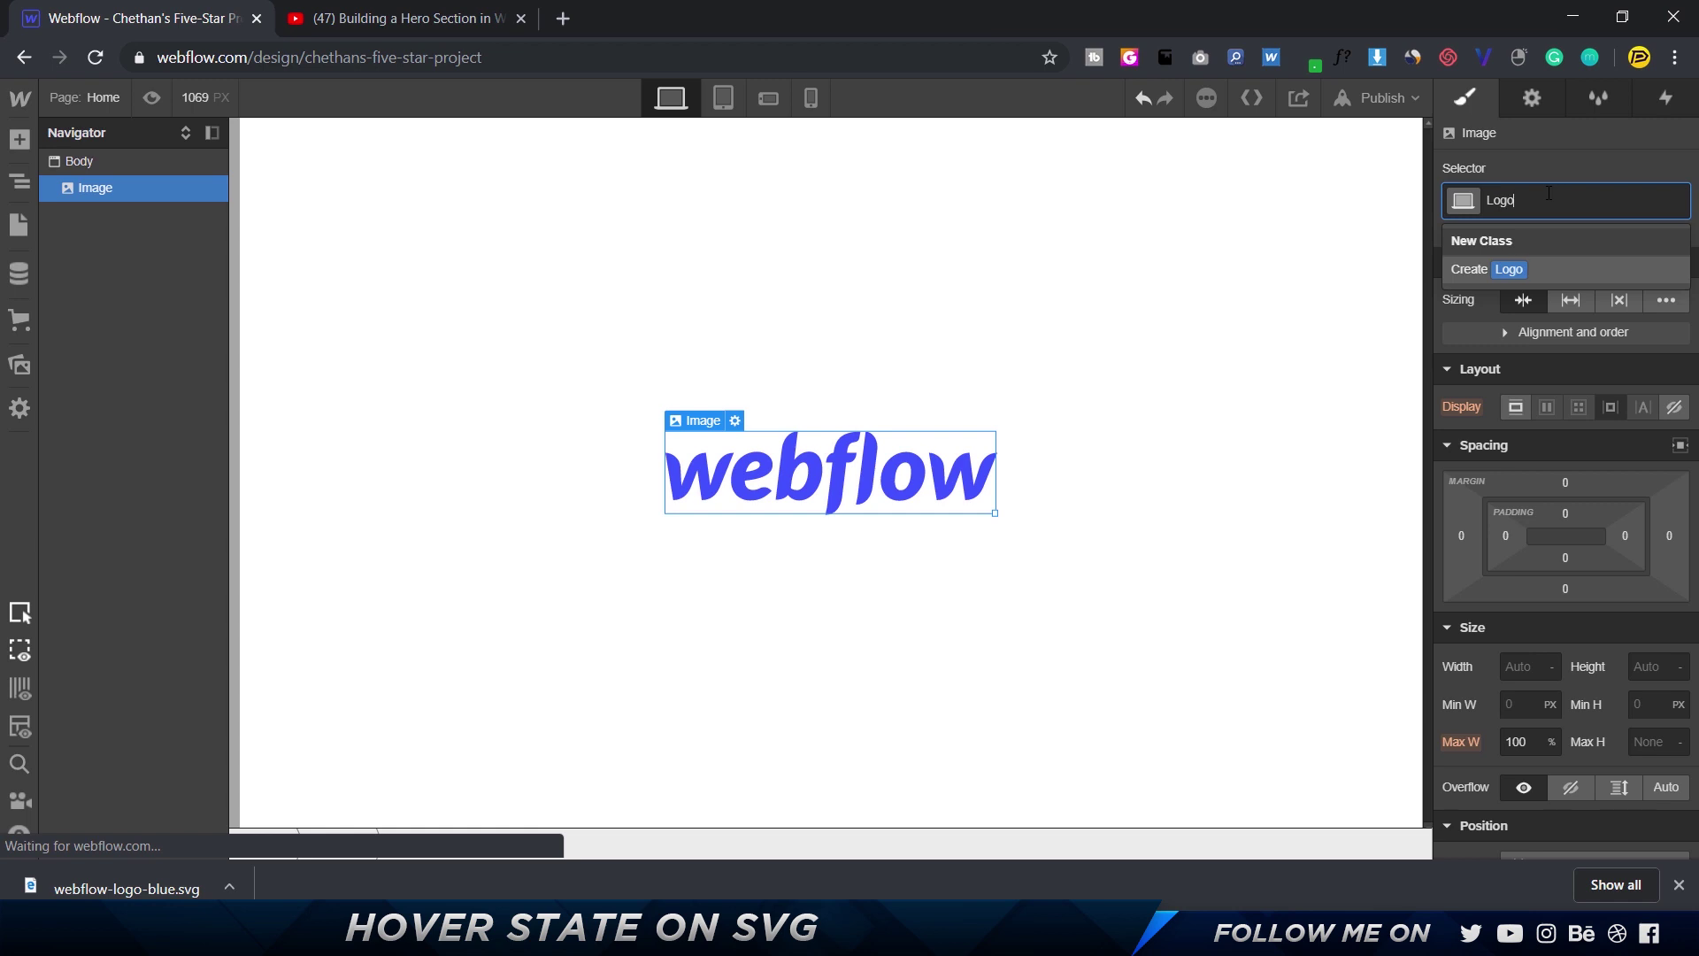
{"action": "key", "text": "Return"}
Step: Set the Logo class's Hover state text colour to #981e1e
{"action": "left_click", "coordinate": [1671, 200]}
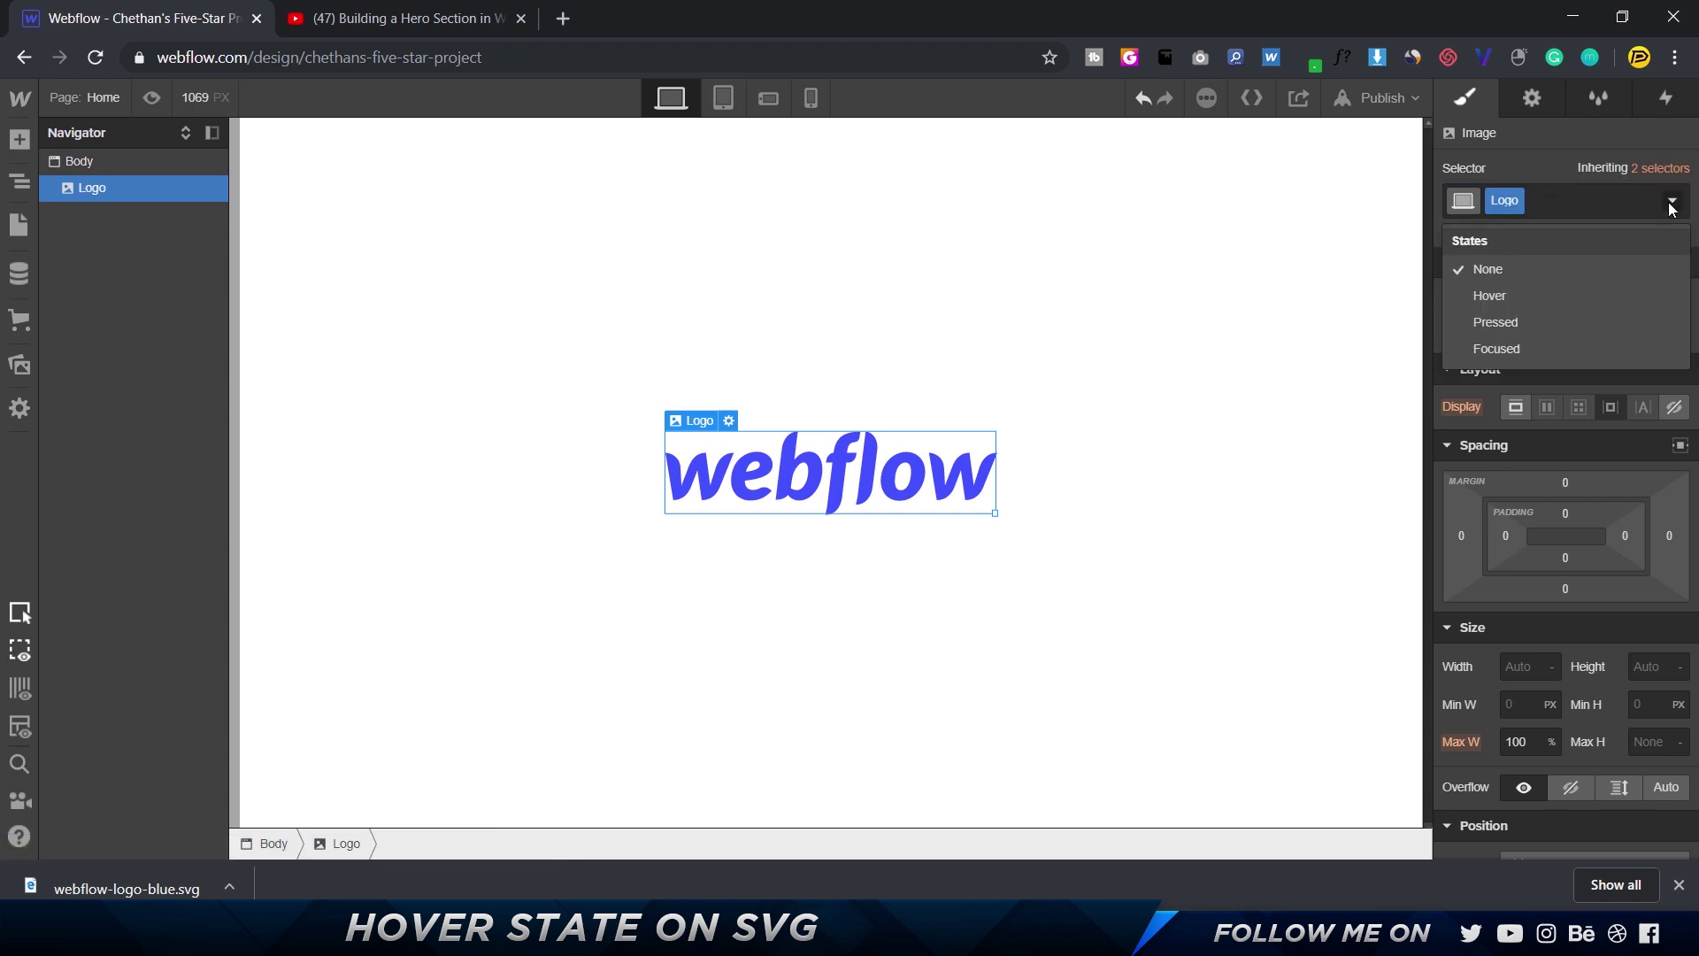
{"action": "left_click", "coordinate": [1532, 301]}
{"action": "scroll", "coordinate": [1580, 449], "scroll_direction": "down", "scroll_amount": 5}
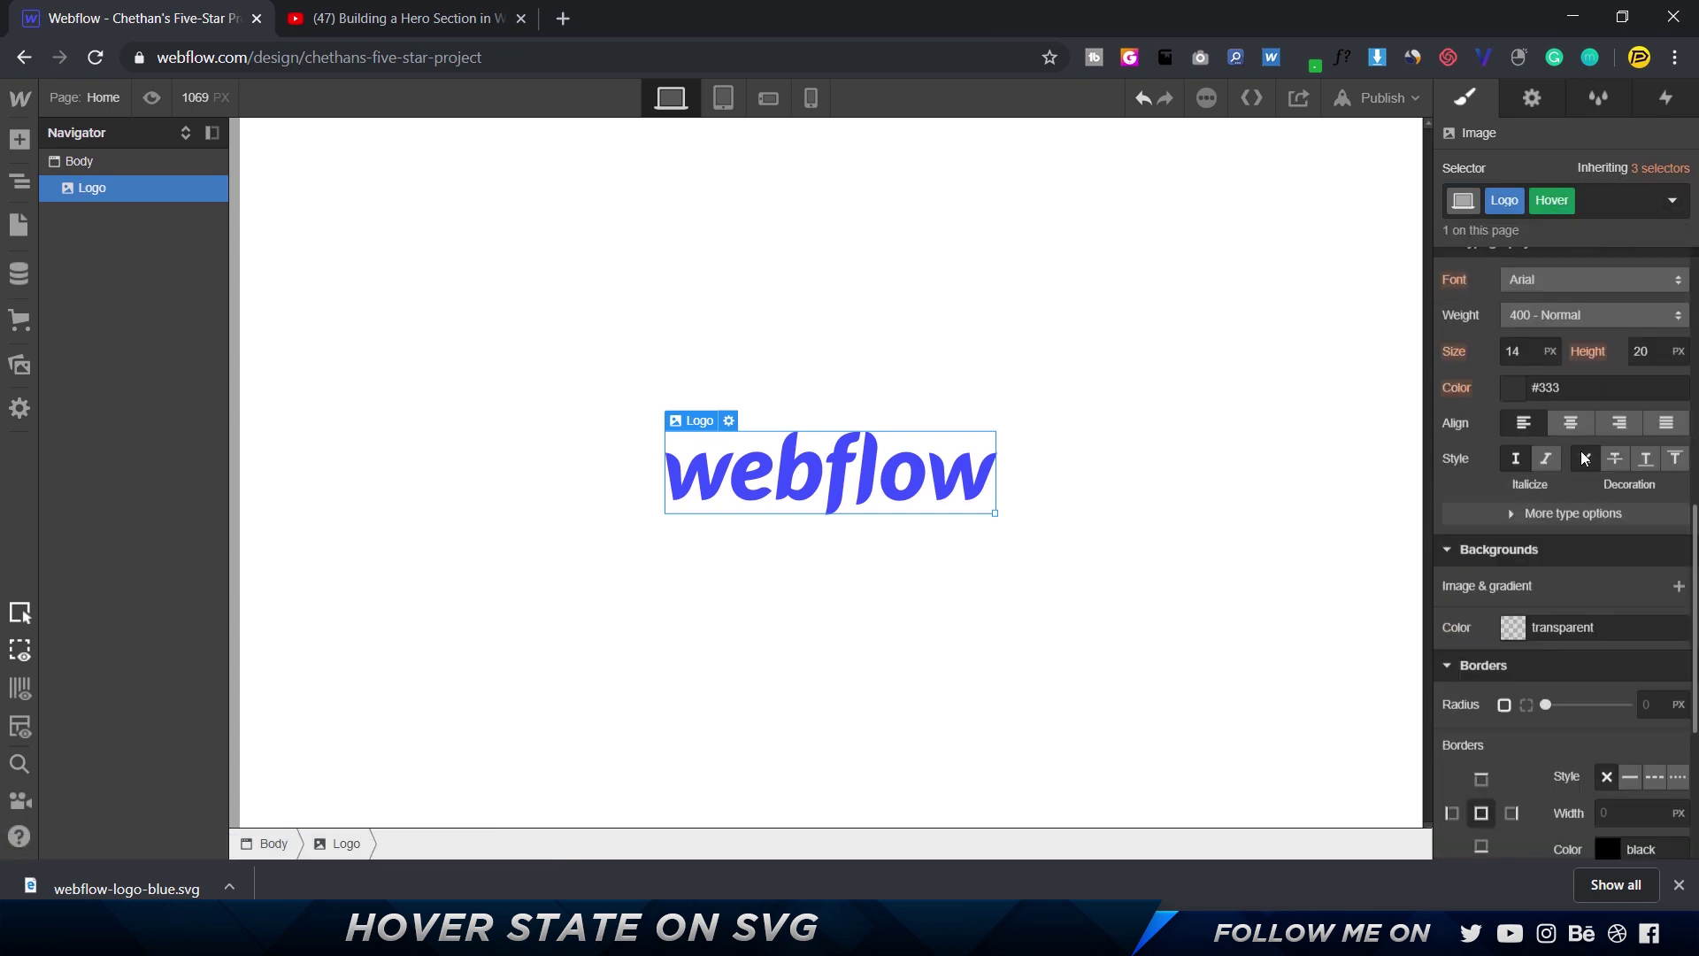
{"action": "left_click", "coordinate": [1511, 389]}
{"action": "mouse_move", "coordinate": [1568, 478]}
{"action": "left_mouse_down"}
{"action": "mouse_move", "coordinate": [1615, 454]}
{"action": "mouse_move", "coordinate": [1646, 479]}
{"action": "mouse_move", "coordinate": [1588, 493]}
{"action": "mouse_move", "coordinate": [1628, 500]}
{"action": "mouse_move", "coordinate": [1642, 483]}
{"action": "left_mouse_up"}
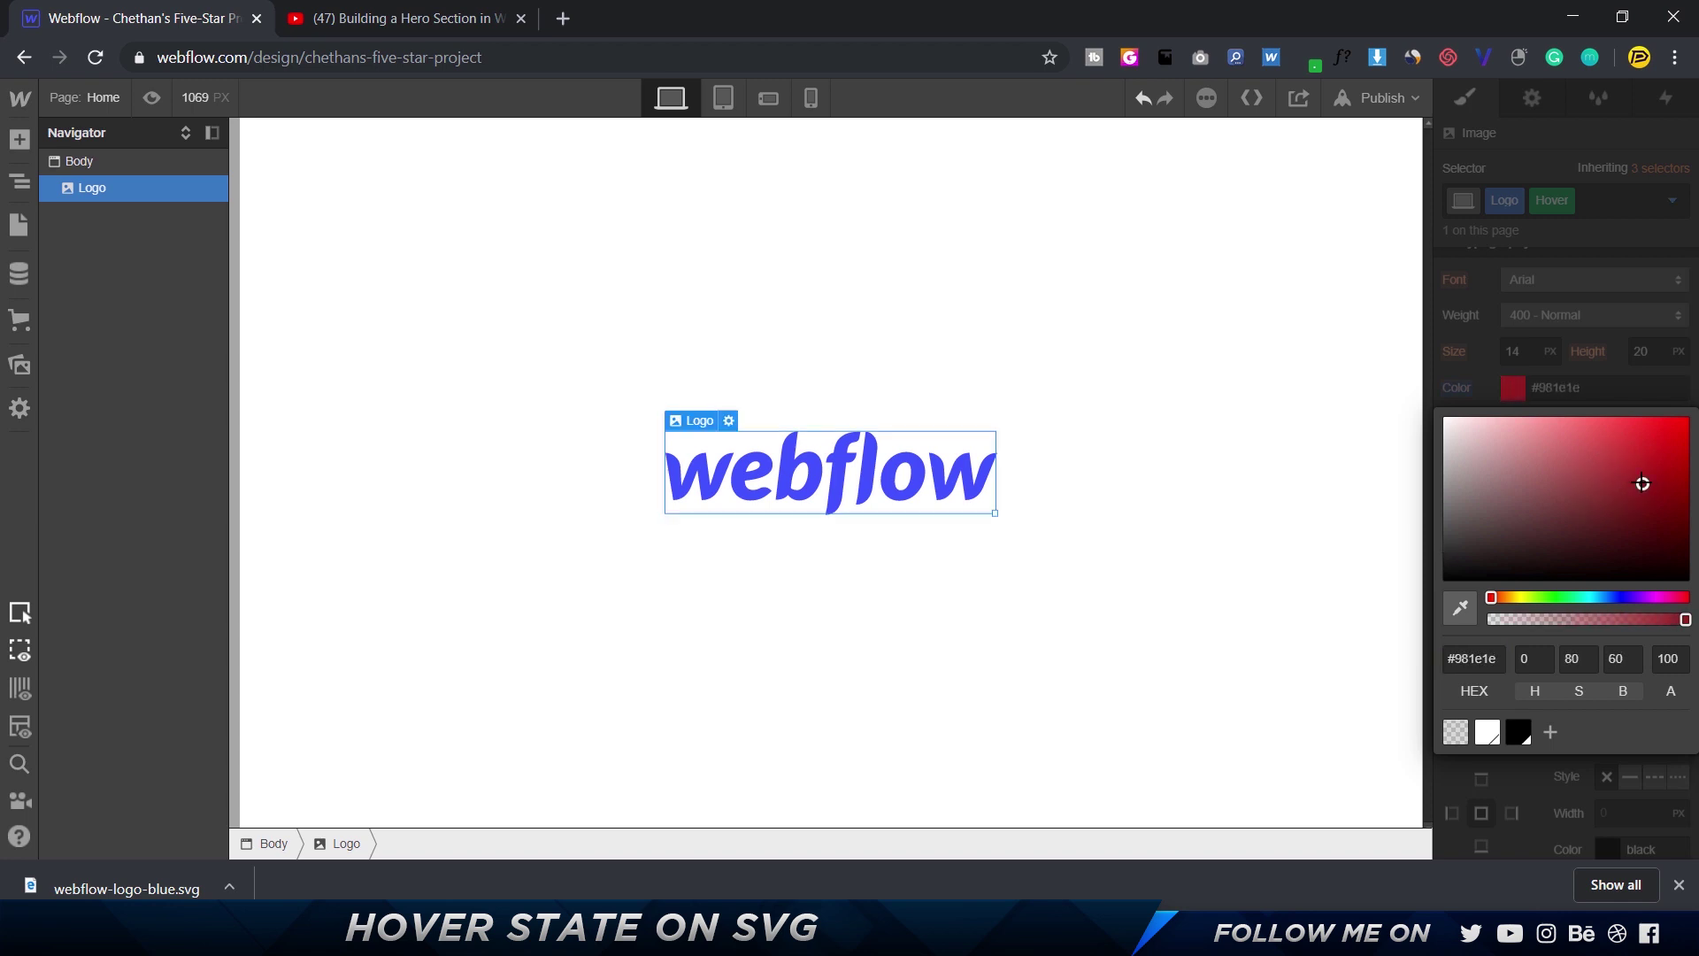
{"action": "left_click", "coordinate": [1565, 378]}
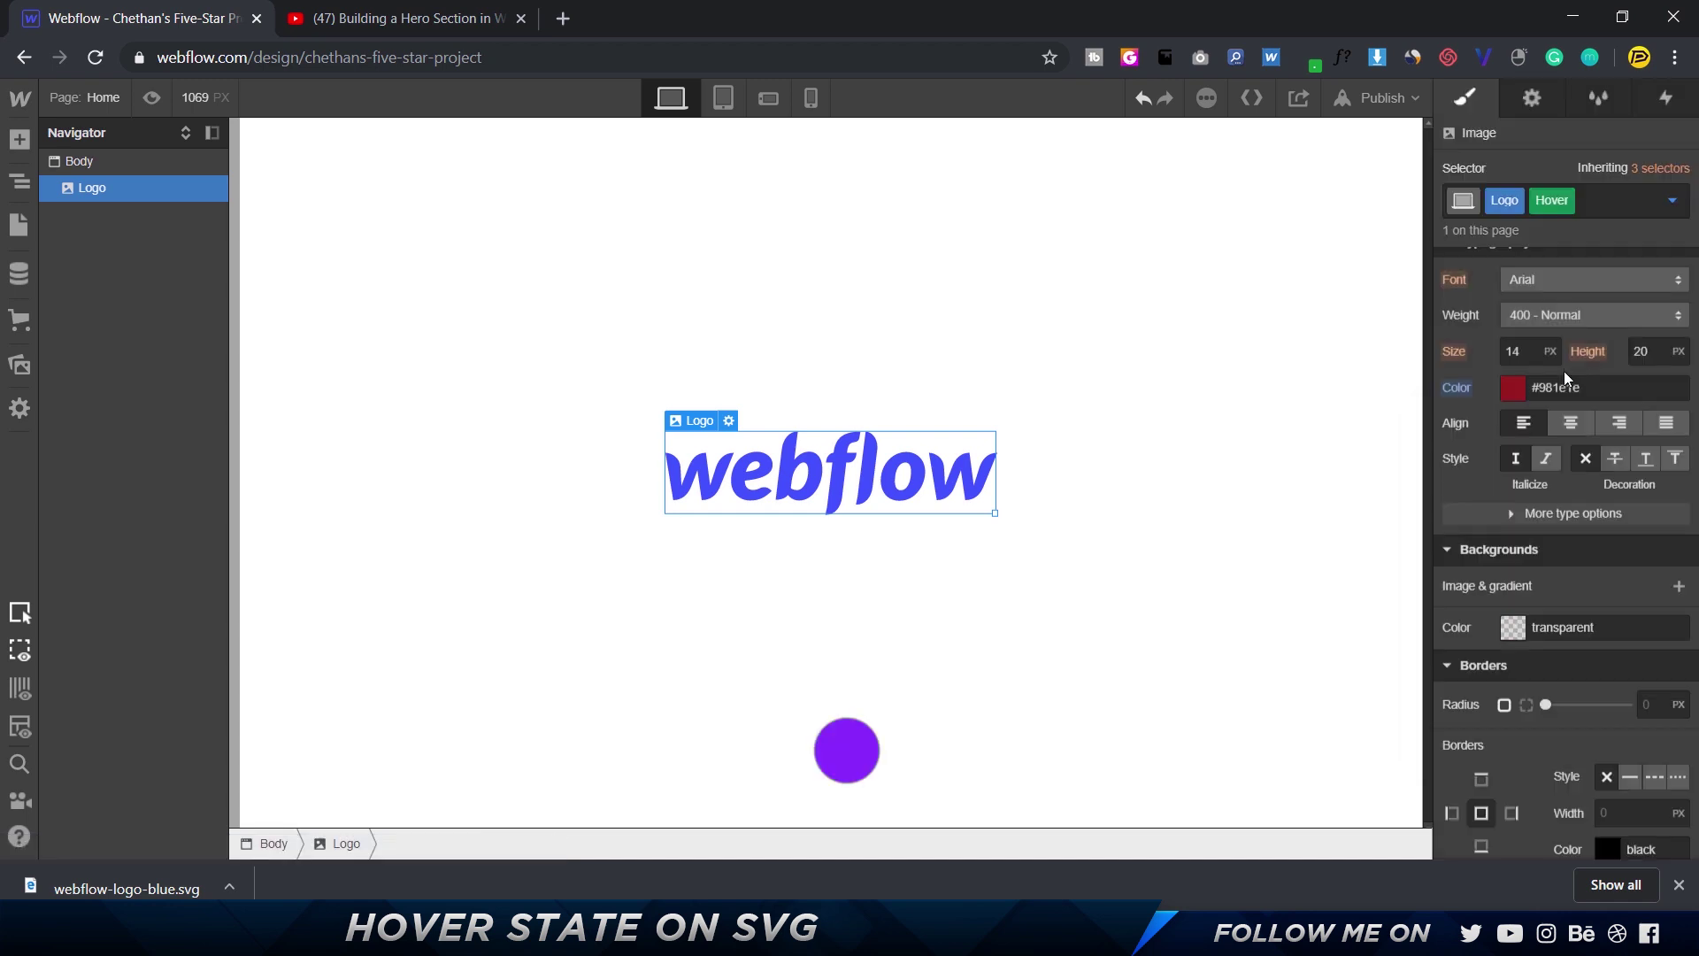
Step: Remove the logo image from the Home page, leaving an empty Body
{"action": "left_click", "coordinate": [18, 184]}
{"action": "left_click", "coordinate": [18, 184]}
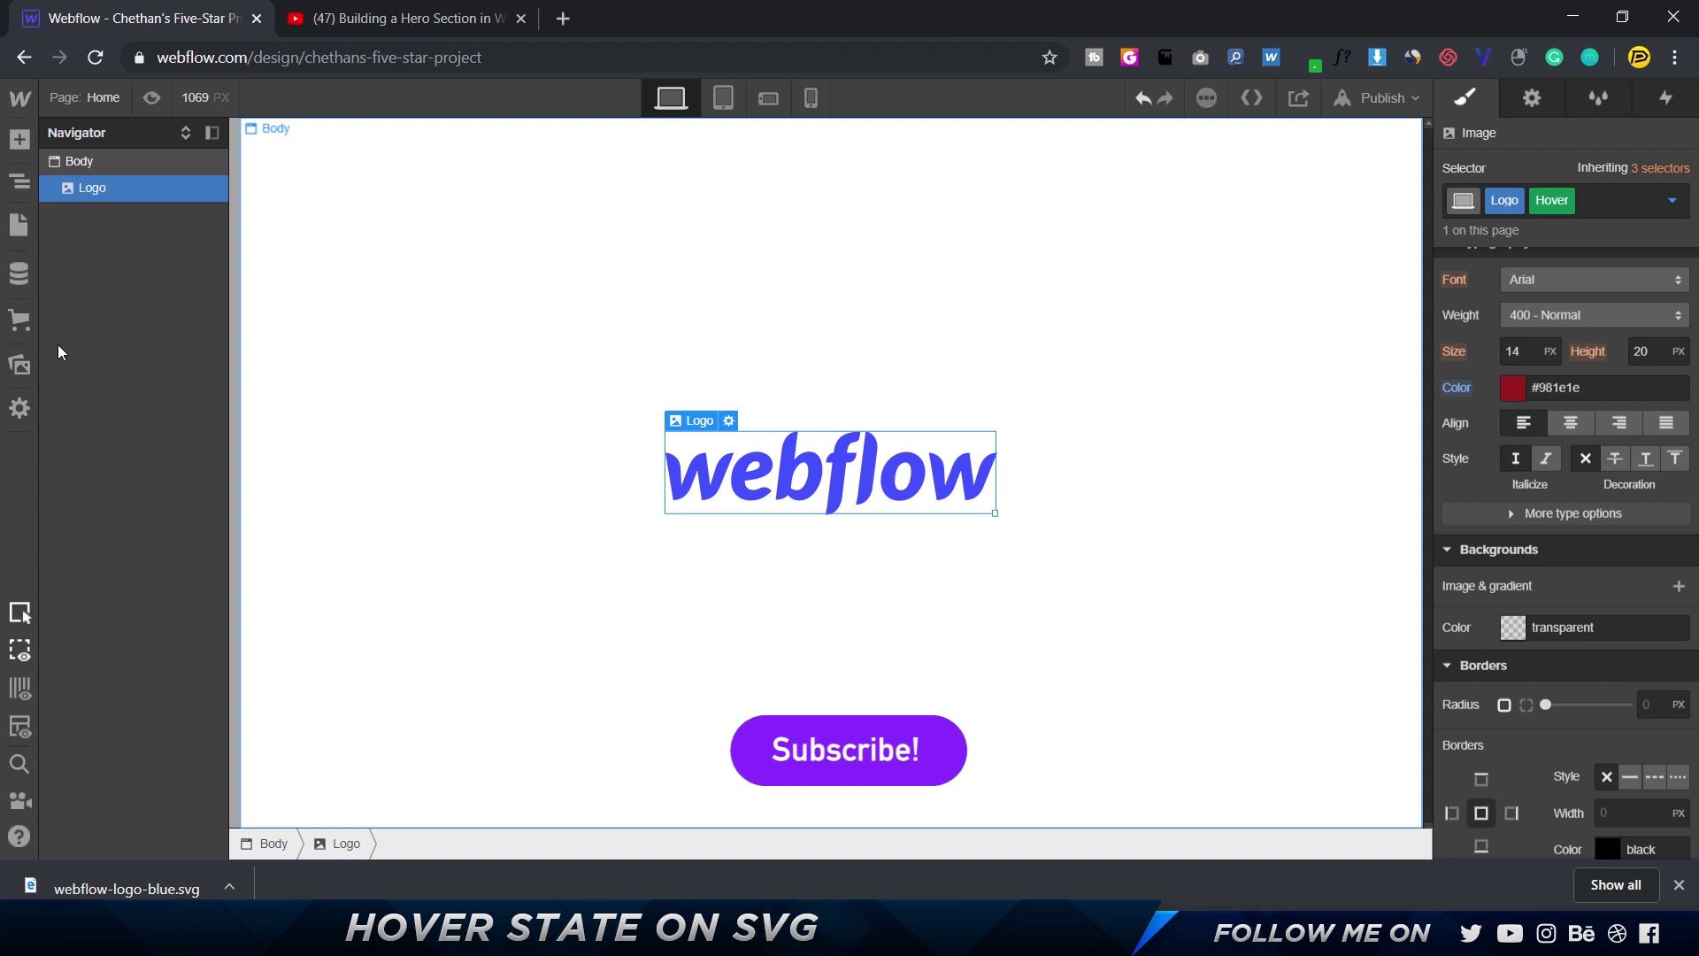
{"action": "left_click", "coordinate": [20, 139]}
{"action": "scroll", "coordinate": [96, 571], "scroll_direction": "down", "scroll_amount": 10}
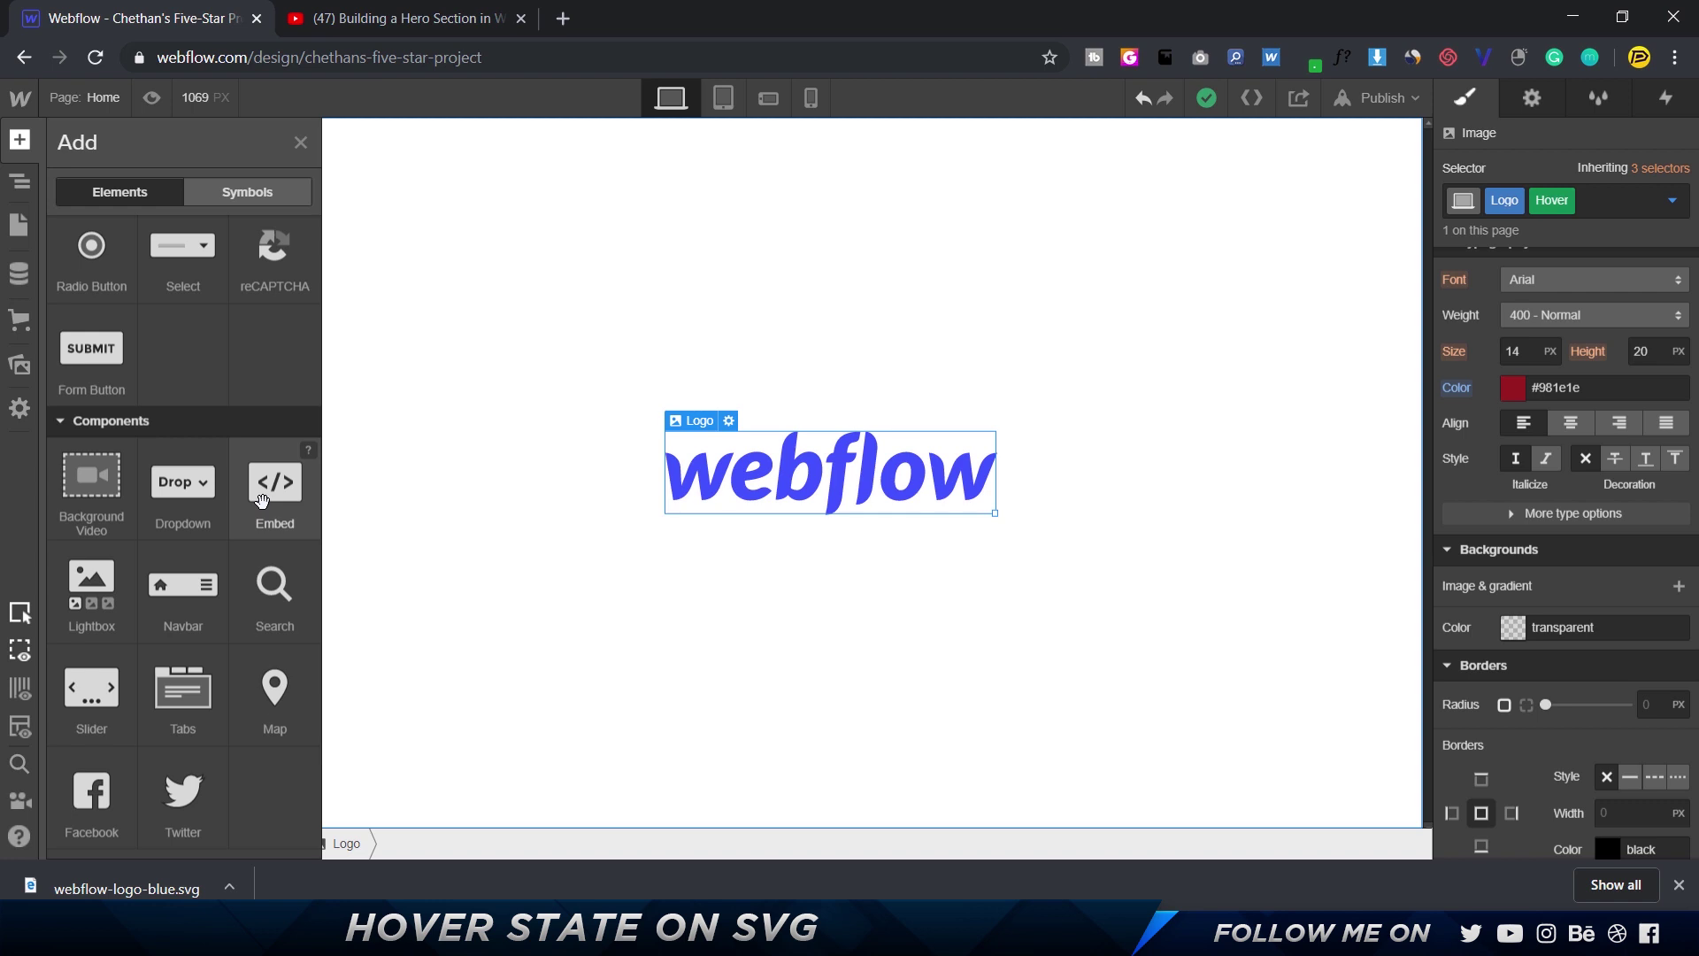
{"action": "key", "text": "z"}
{"action": "left_click", "coordinate": [709, 528]}
{"action": "key", "text": "ctrl+z"}
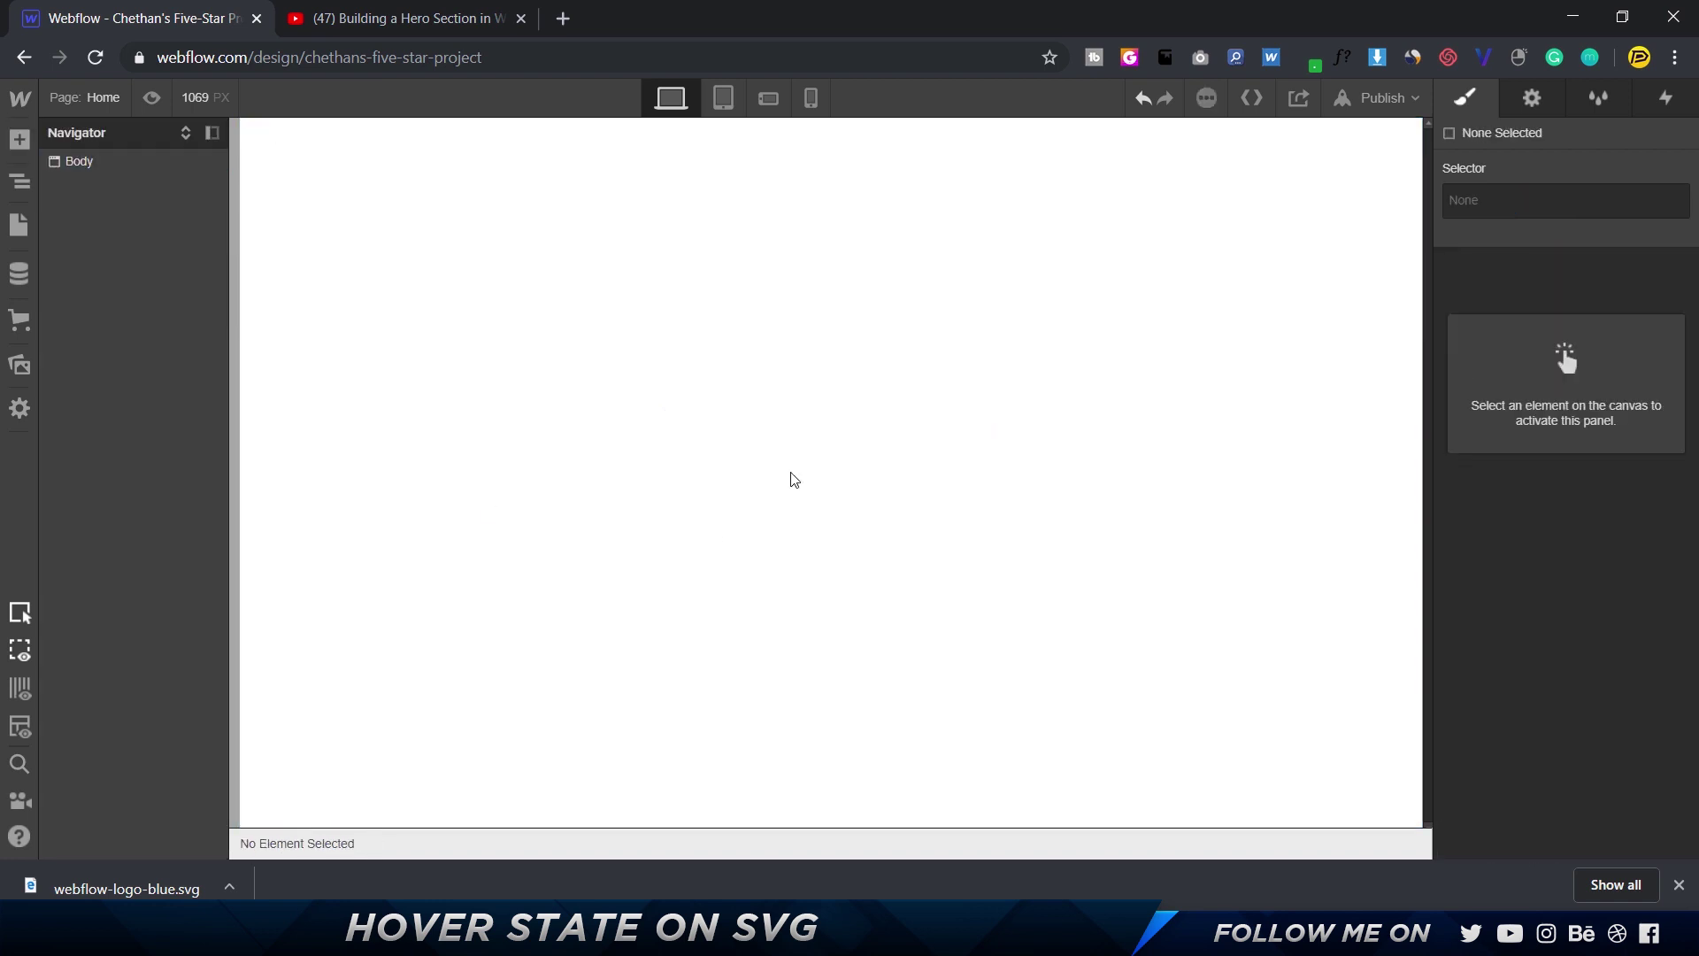
Step: Open the downloaded webflow-logo-blue.svg from Downloads with Notepad
{"action": "left_click", "coordinate": [229, 890]}
{"action": "right_click", "coordinate": [735, 524]}
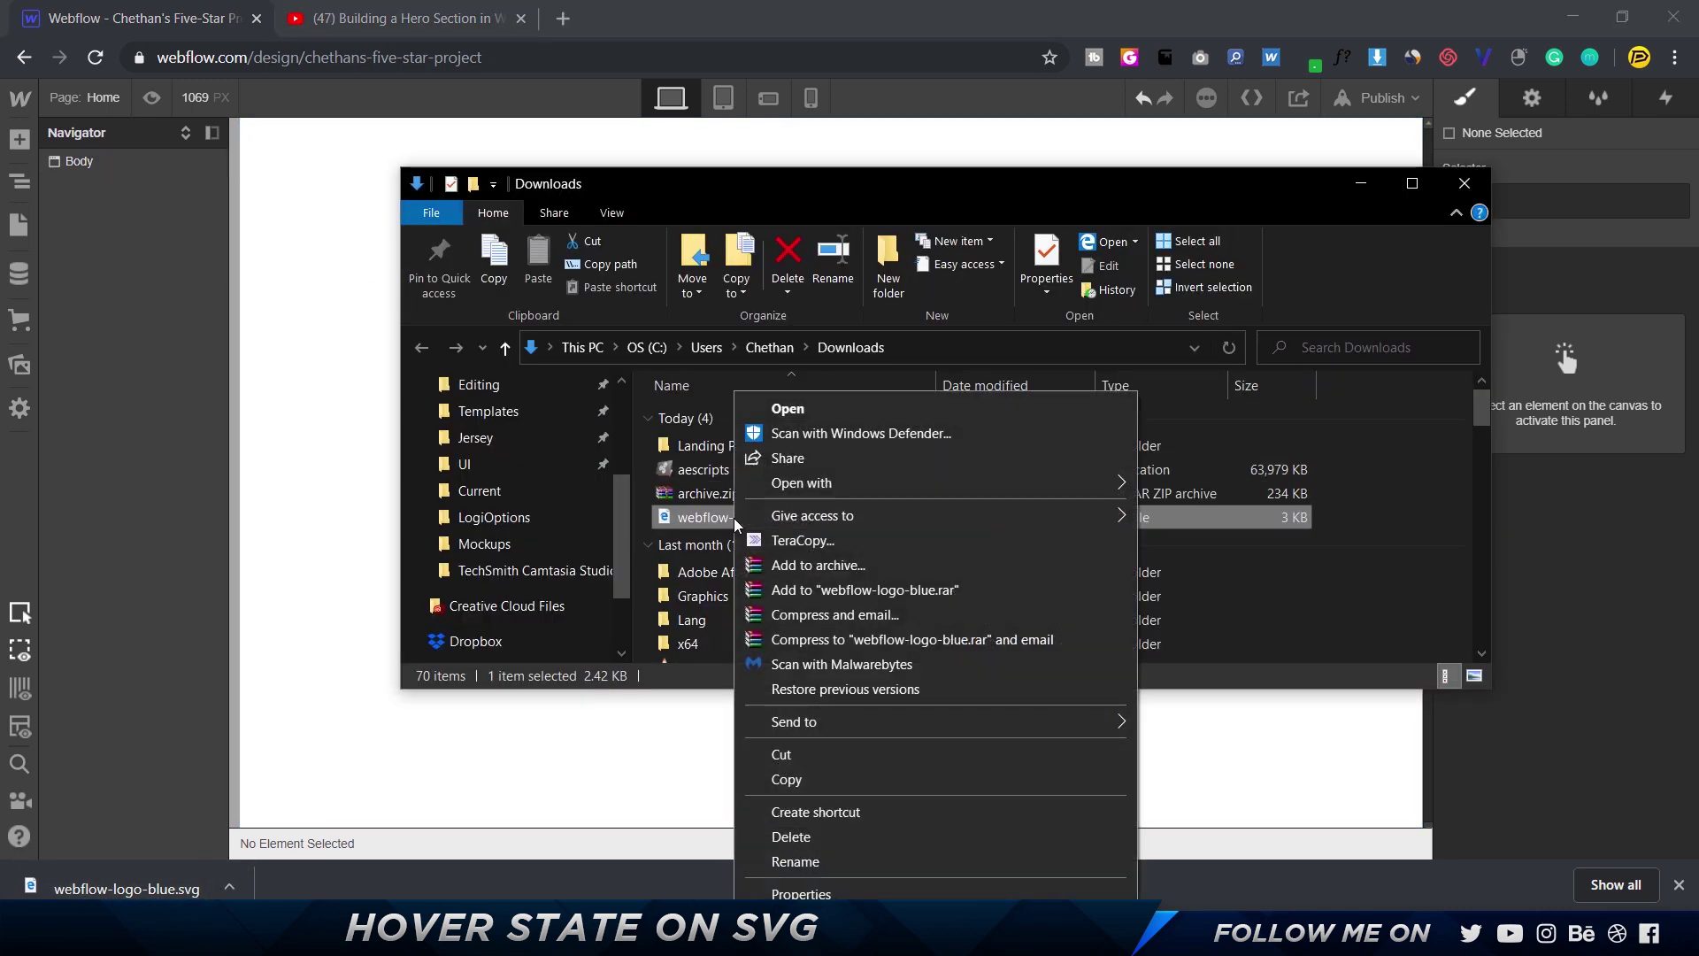
{"action": "mouse_move", "coordinate": [801, 483]}
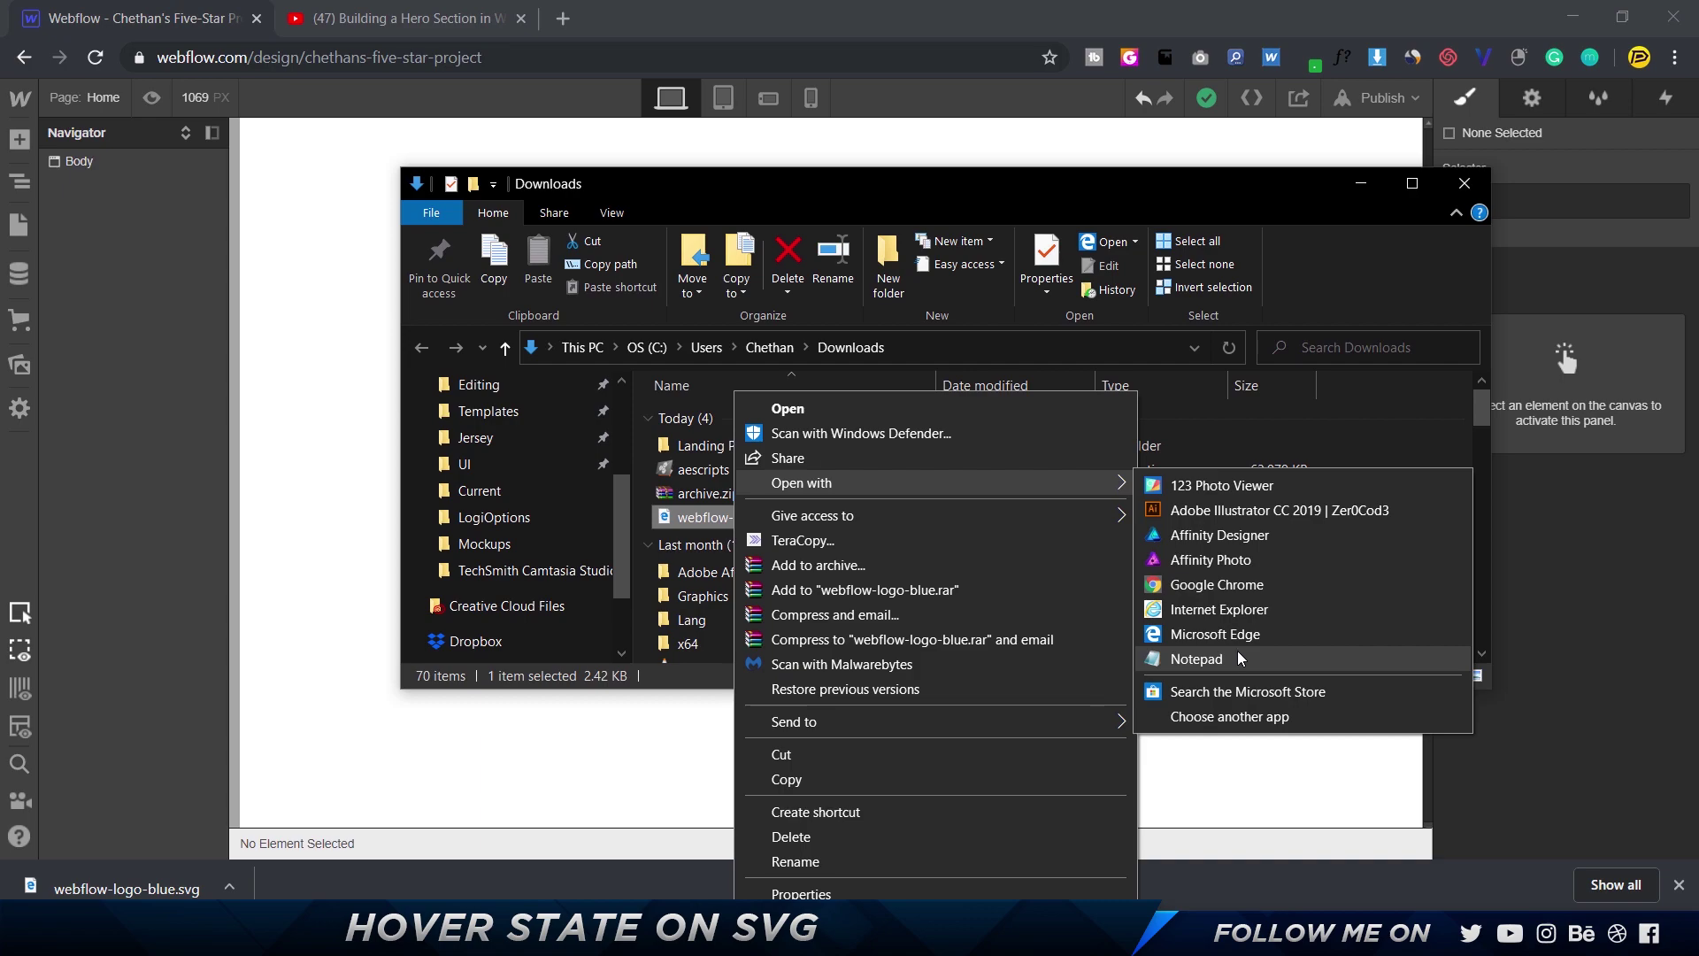
{"action": "left_click", "coordinate": [1238, 658]}
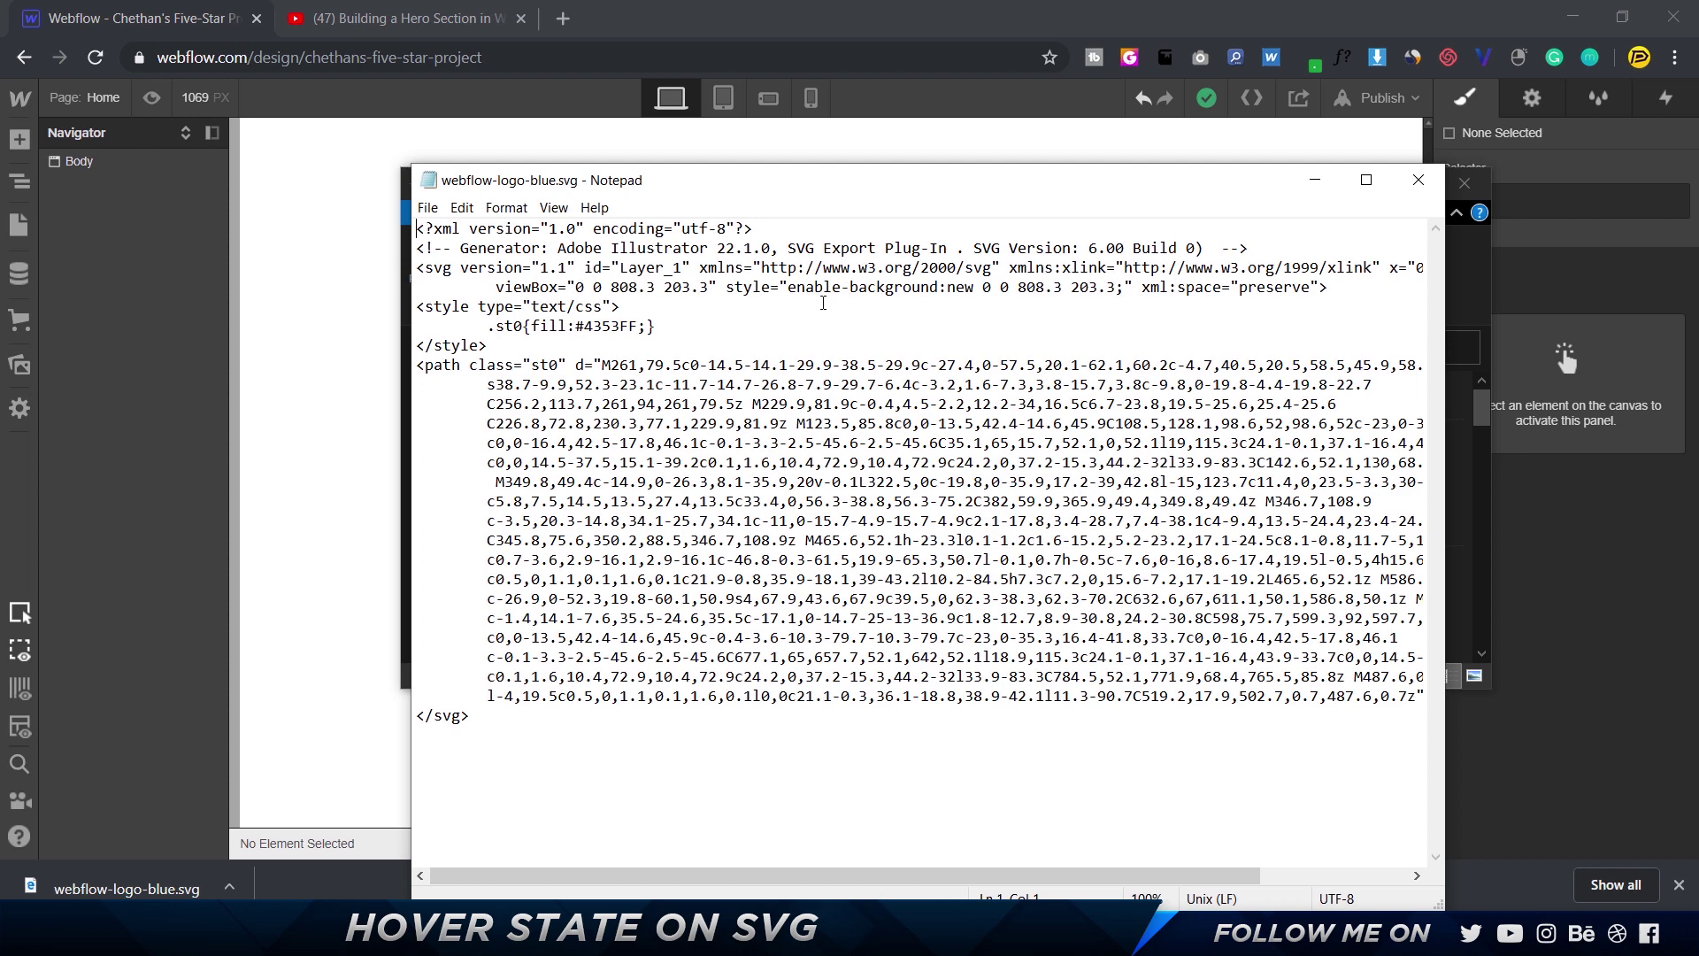
Step: Select the SVG markup from the opening <svg> tag to the closing </svg> tag
{"action": "left_click", "coordinate": [487, 717]}
{"action": "key", "text": "shift+Home"}
{"action": "left_click_drag", "start_coordinate": [417, 268], "coordinate": [611, 761]}
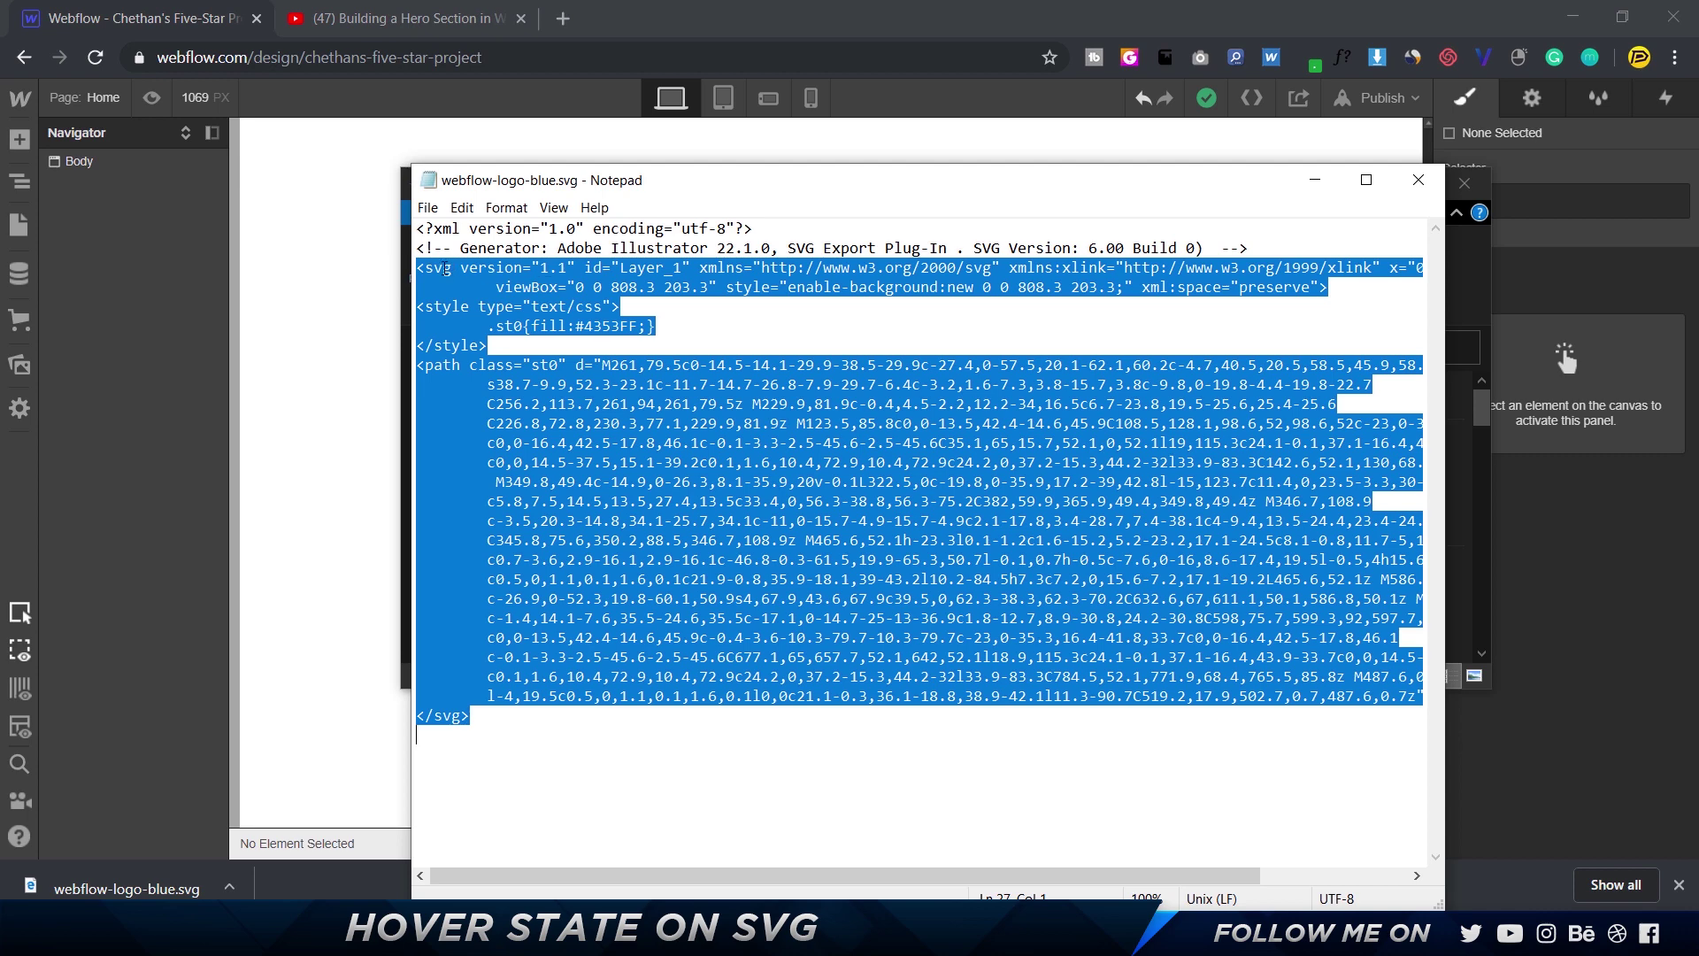
Step: Insert an HTML Embed holding the pasted blue logo SVG code, with flex sizing set to Shrink
{"action": "left_click", "coordinate": [269, 249]}
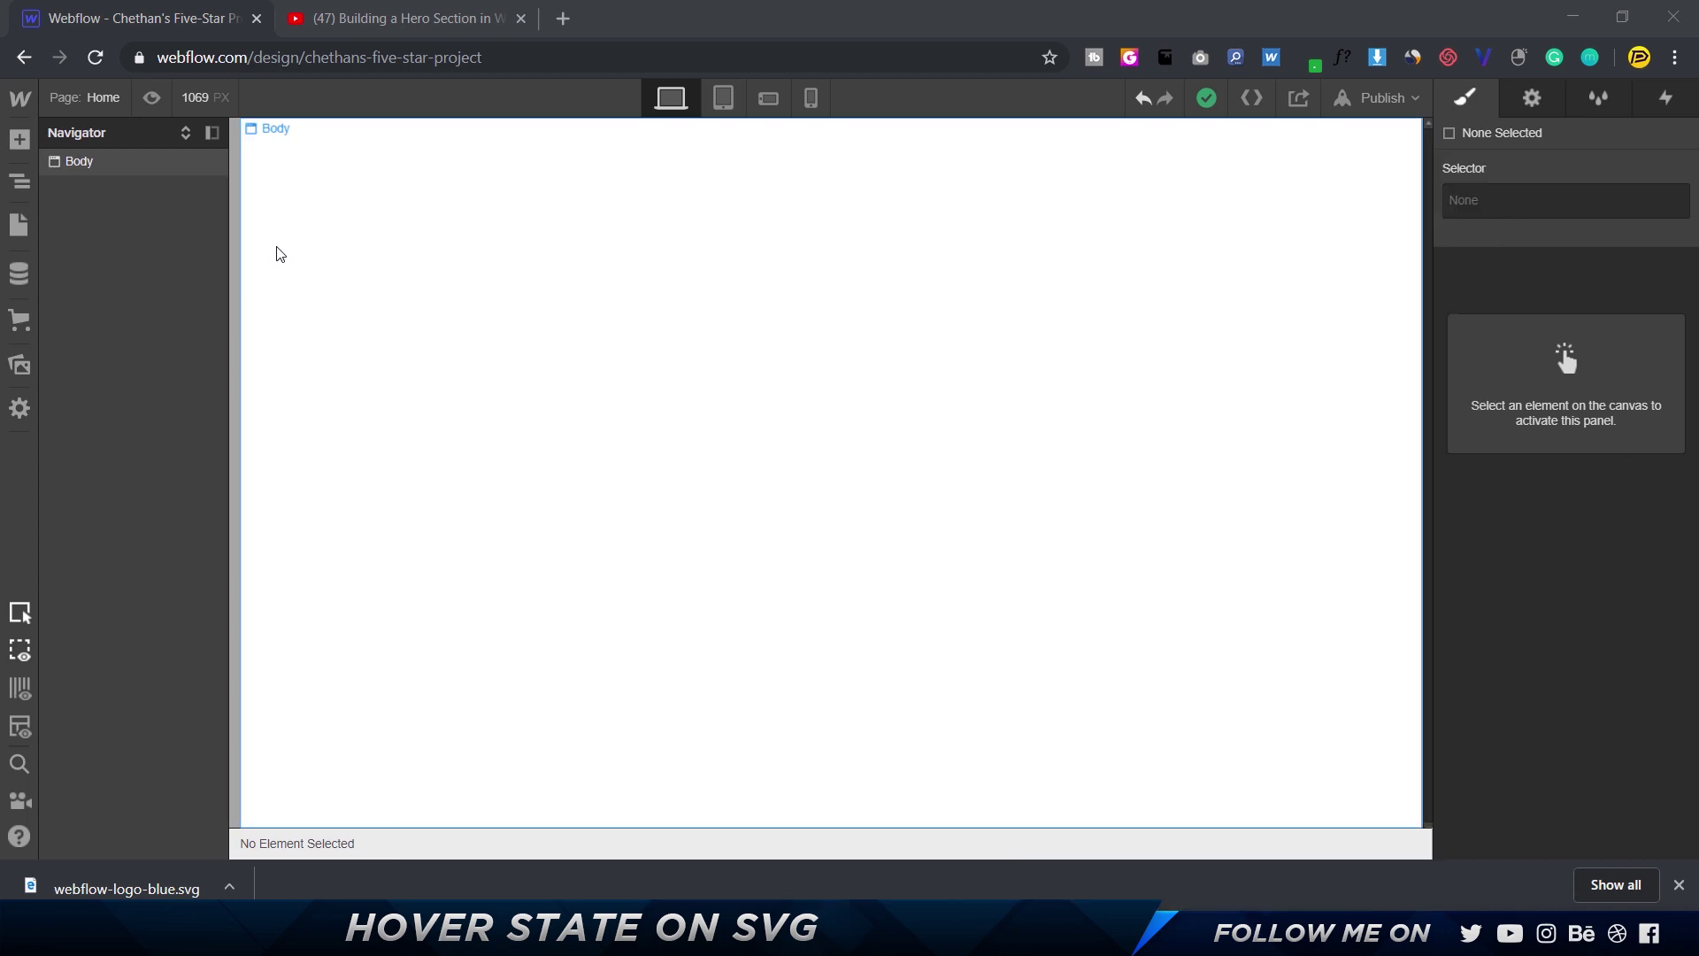
{"action": "left_click", "coordinate": [12, 191]}
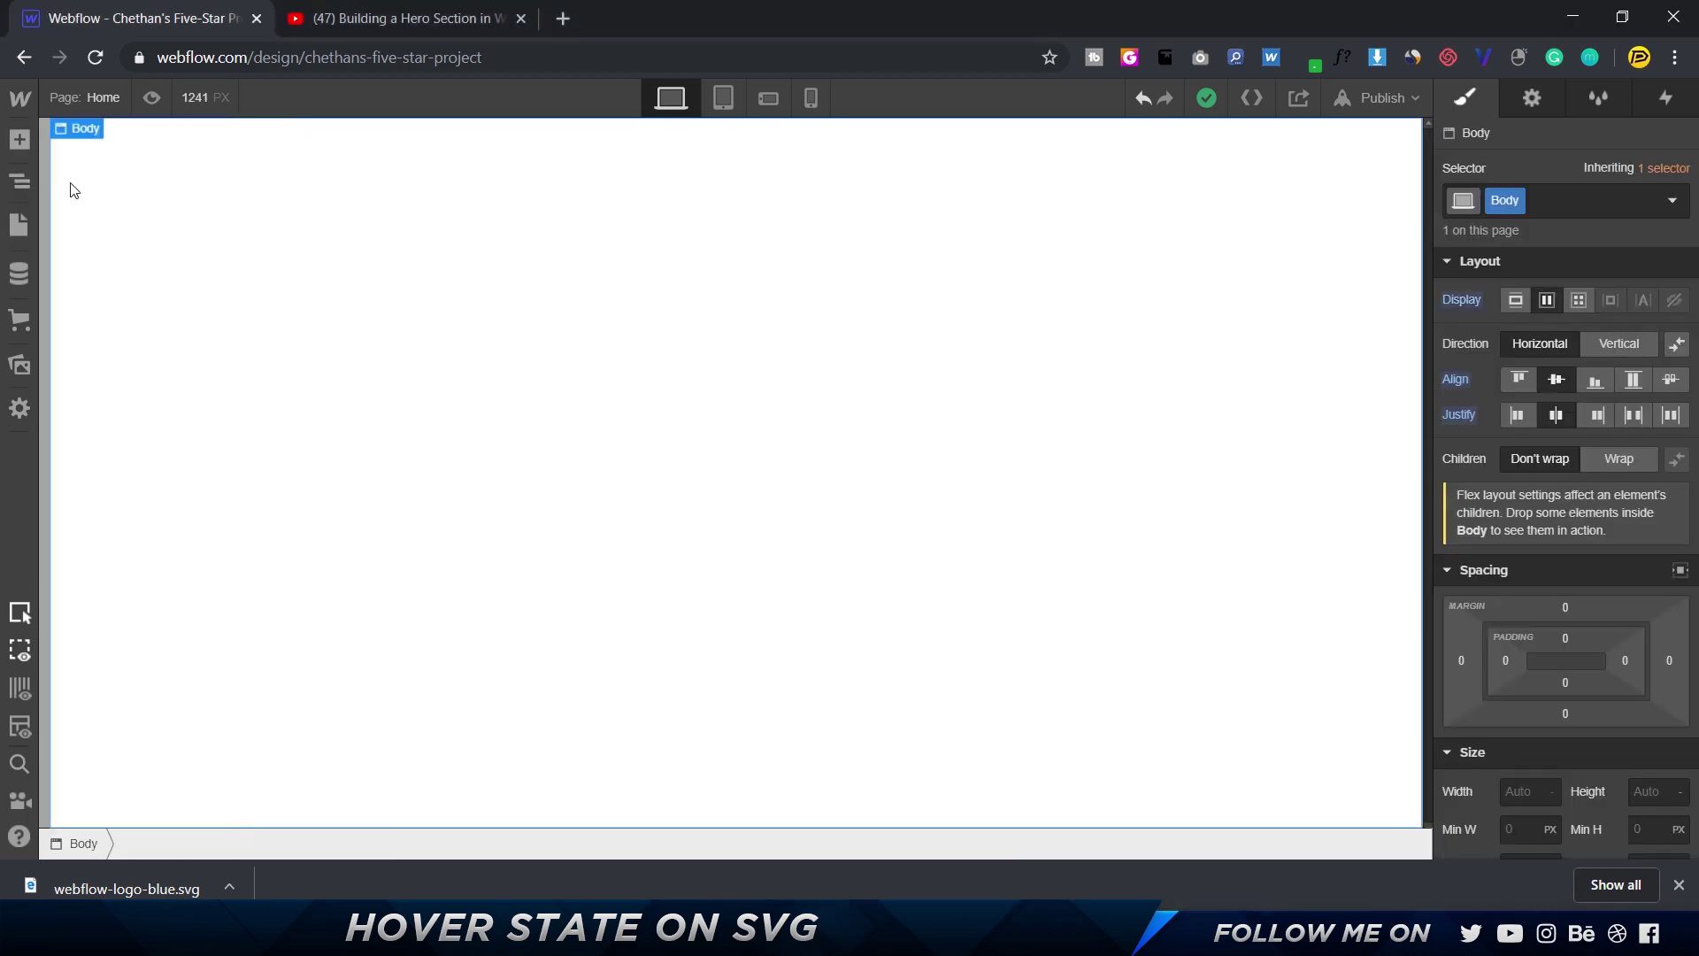
{"action": "key", "text": "ctrl+e"}
{"action": "type", "text": "html"}
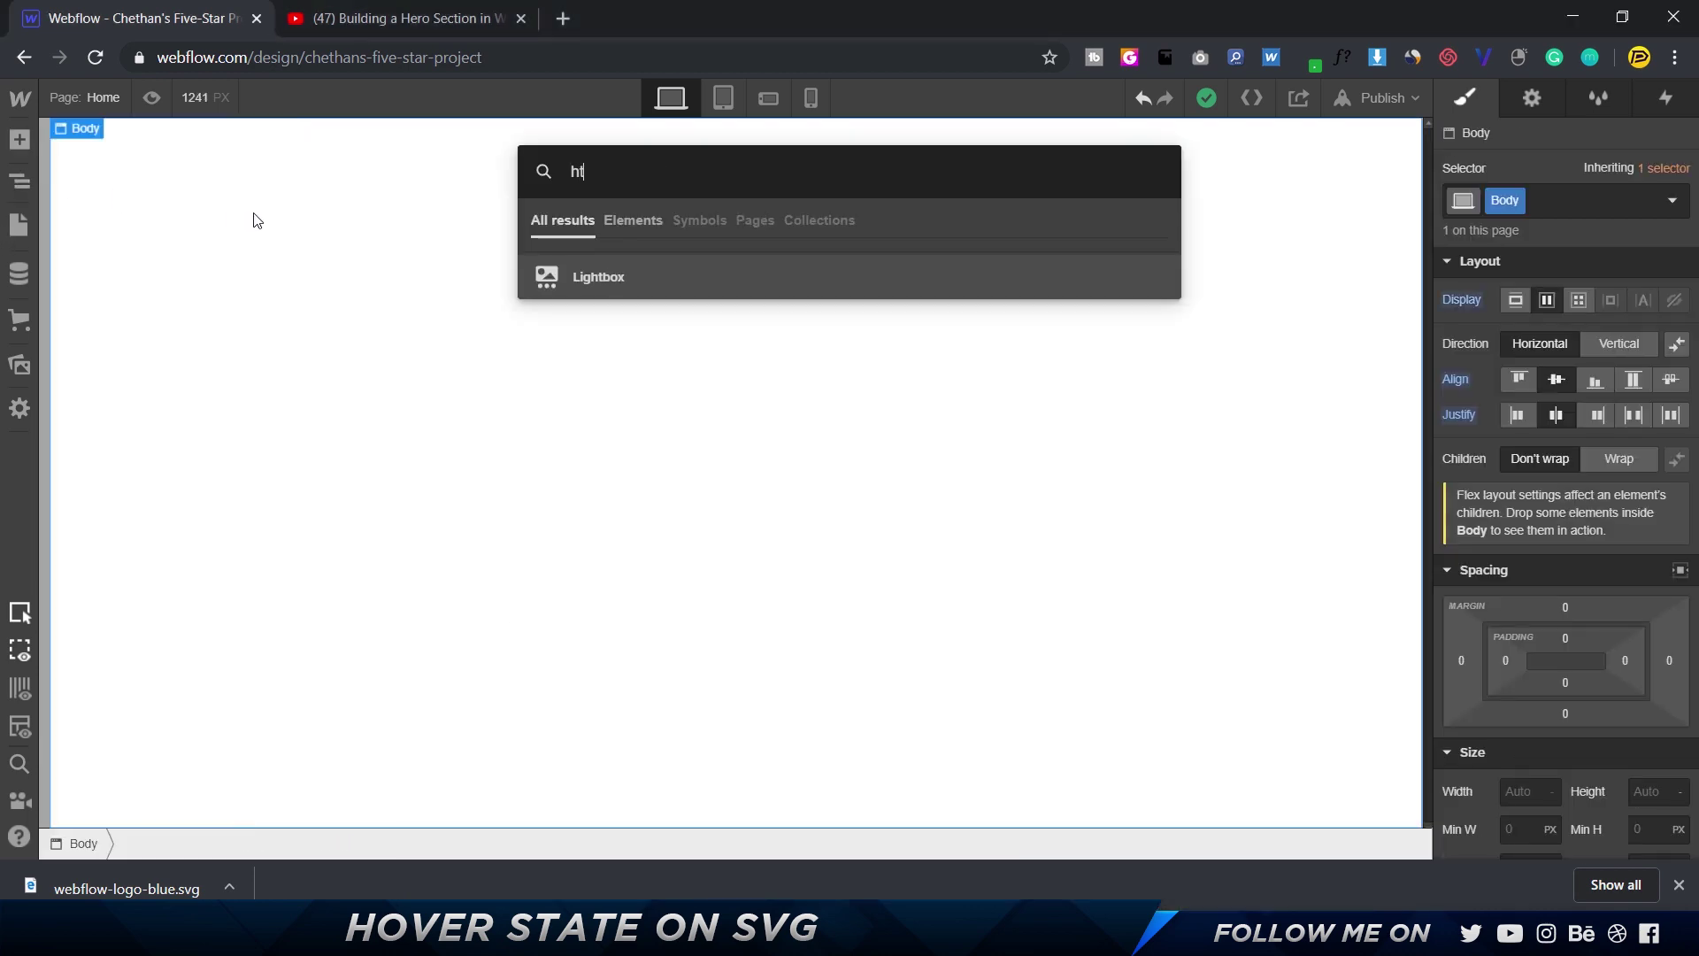
{"action": "key", "text": "BackSpace"}
{"action": "key", "text": "BackSpace"}
{"action": "key", "text": "BackSpace"}
{"action": "key", "text": "BackSpace"}
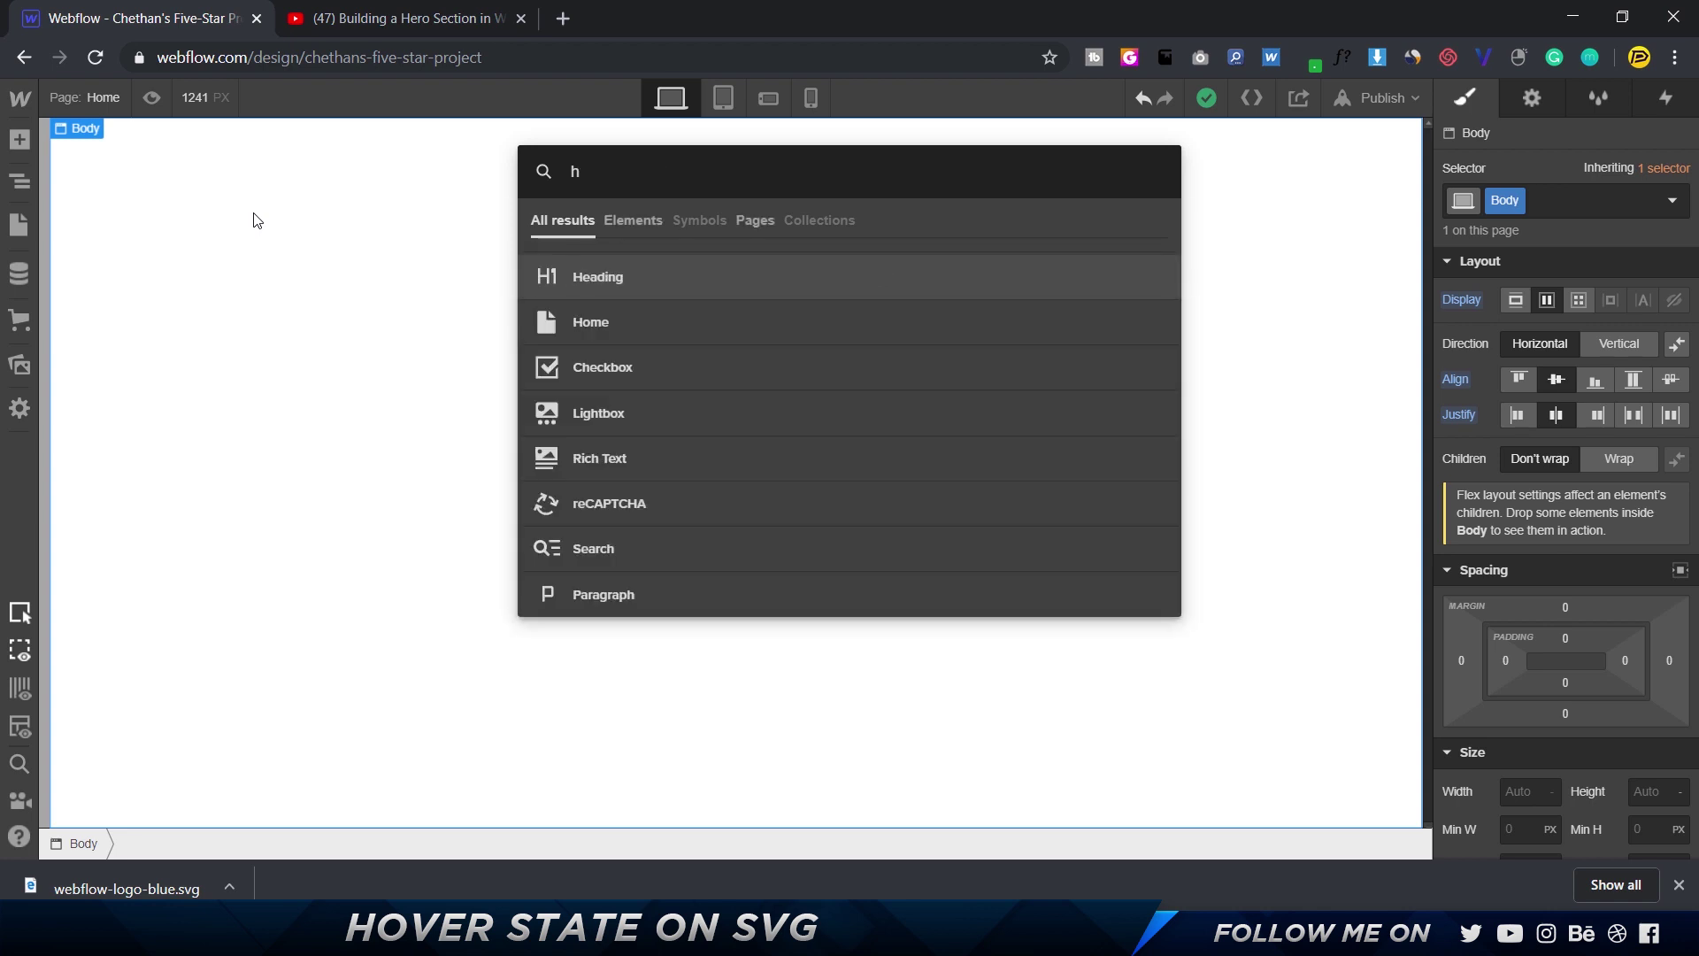
{"action": "type", "text": "em"}
{"action": "key", "text": "Return"}
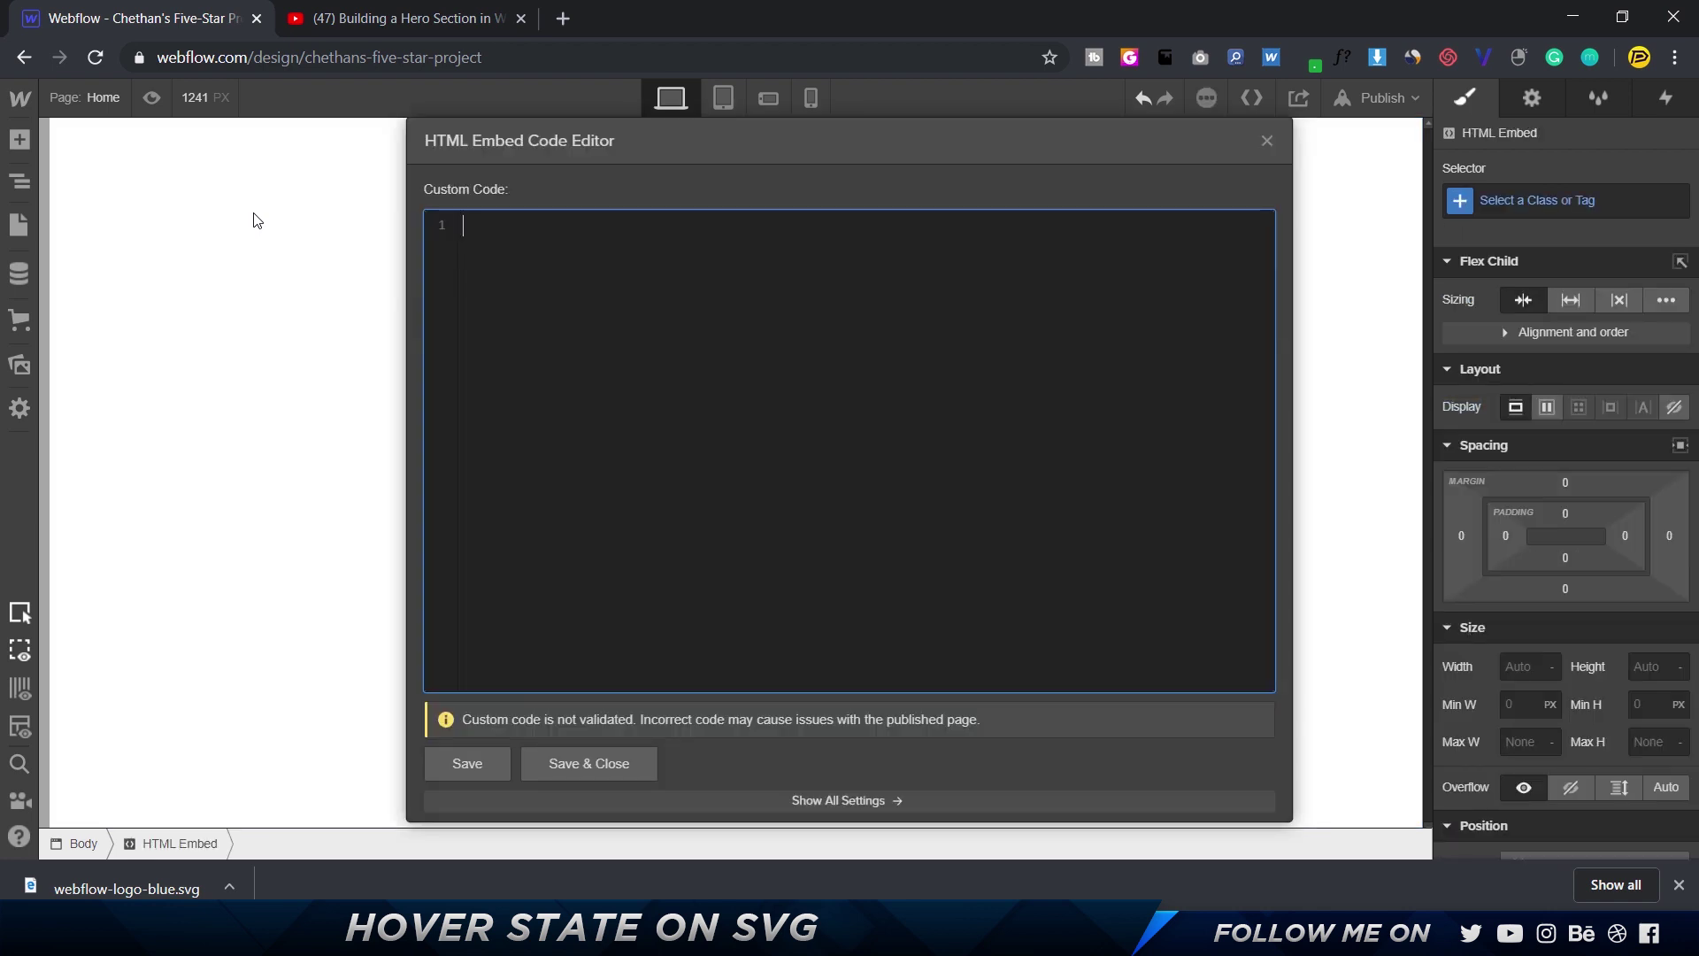
{"action": "key", "text": "ctrl+v"}
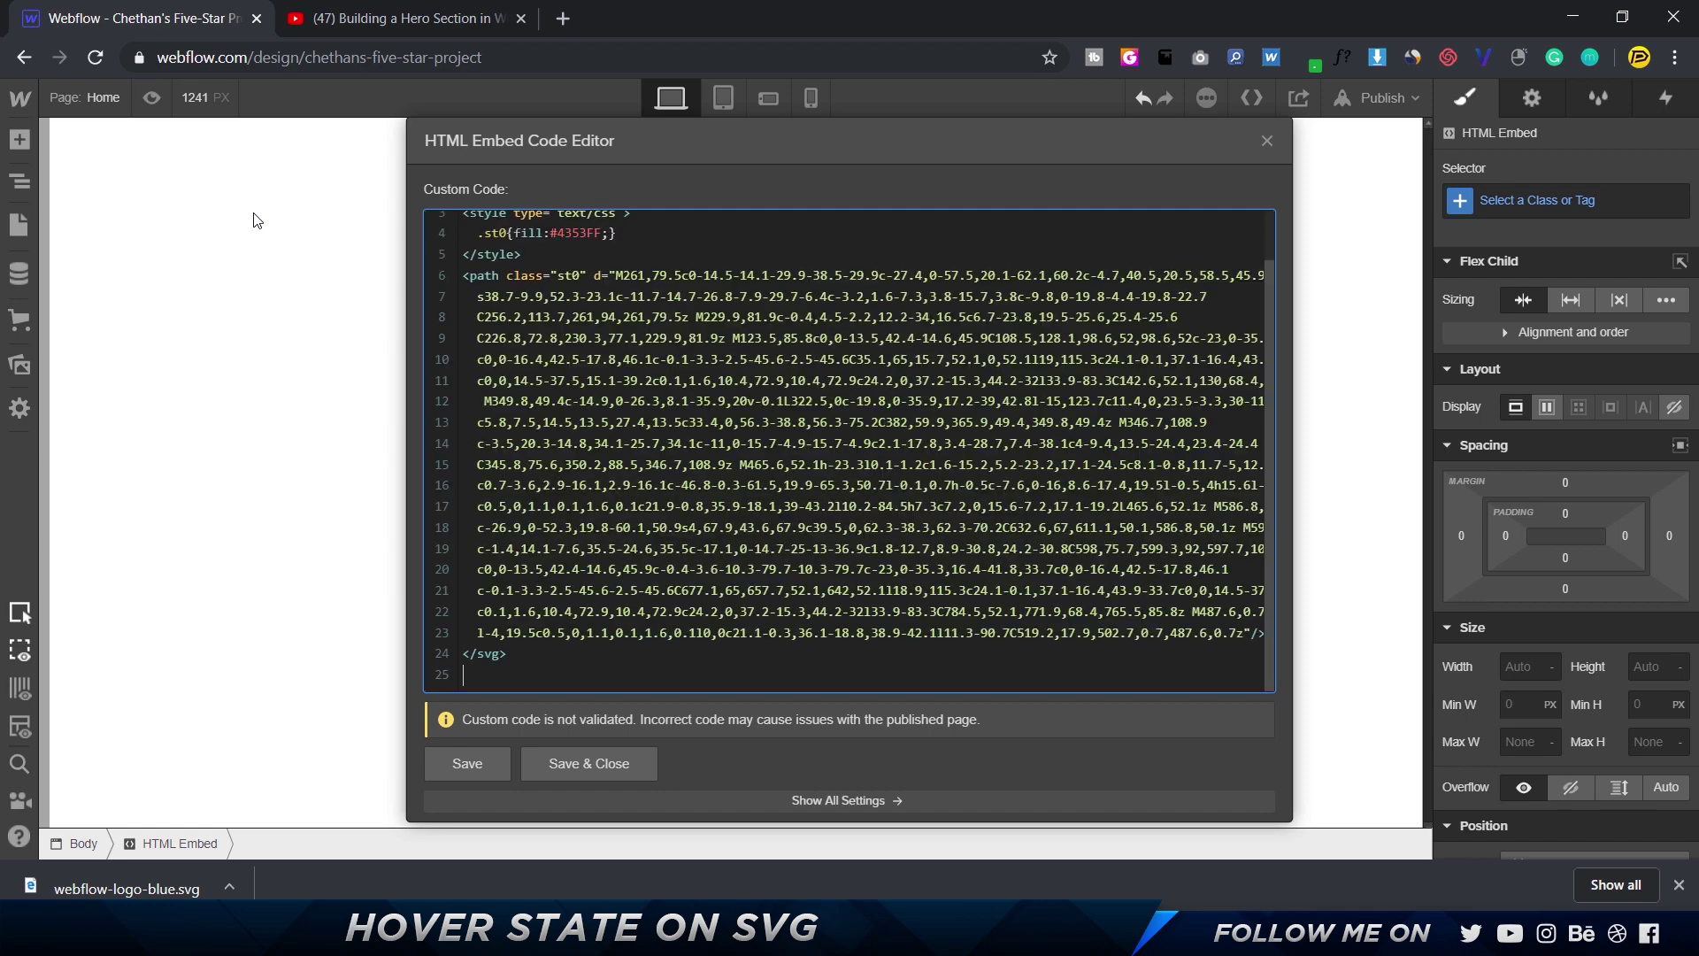
{"action": "left_click", "coordinate": [613, 767]}
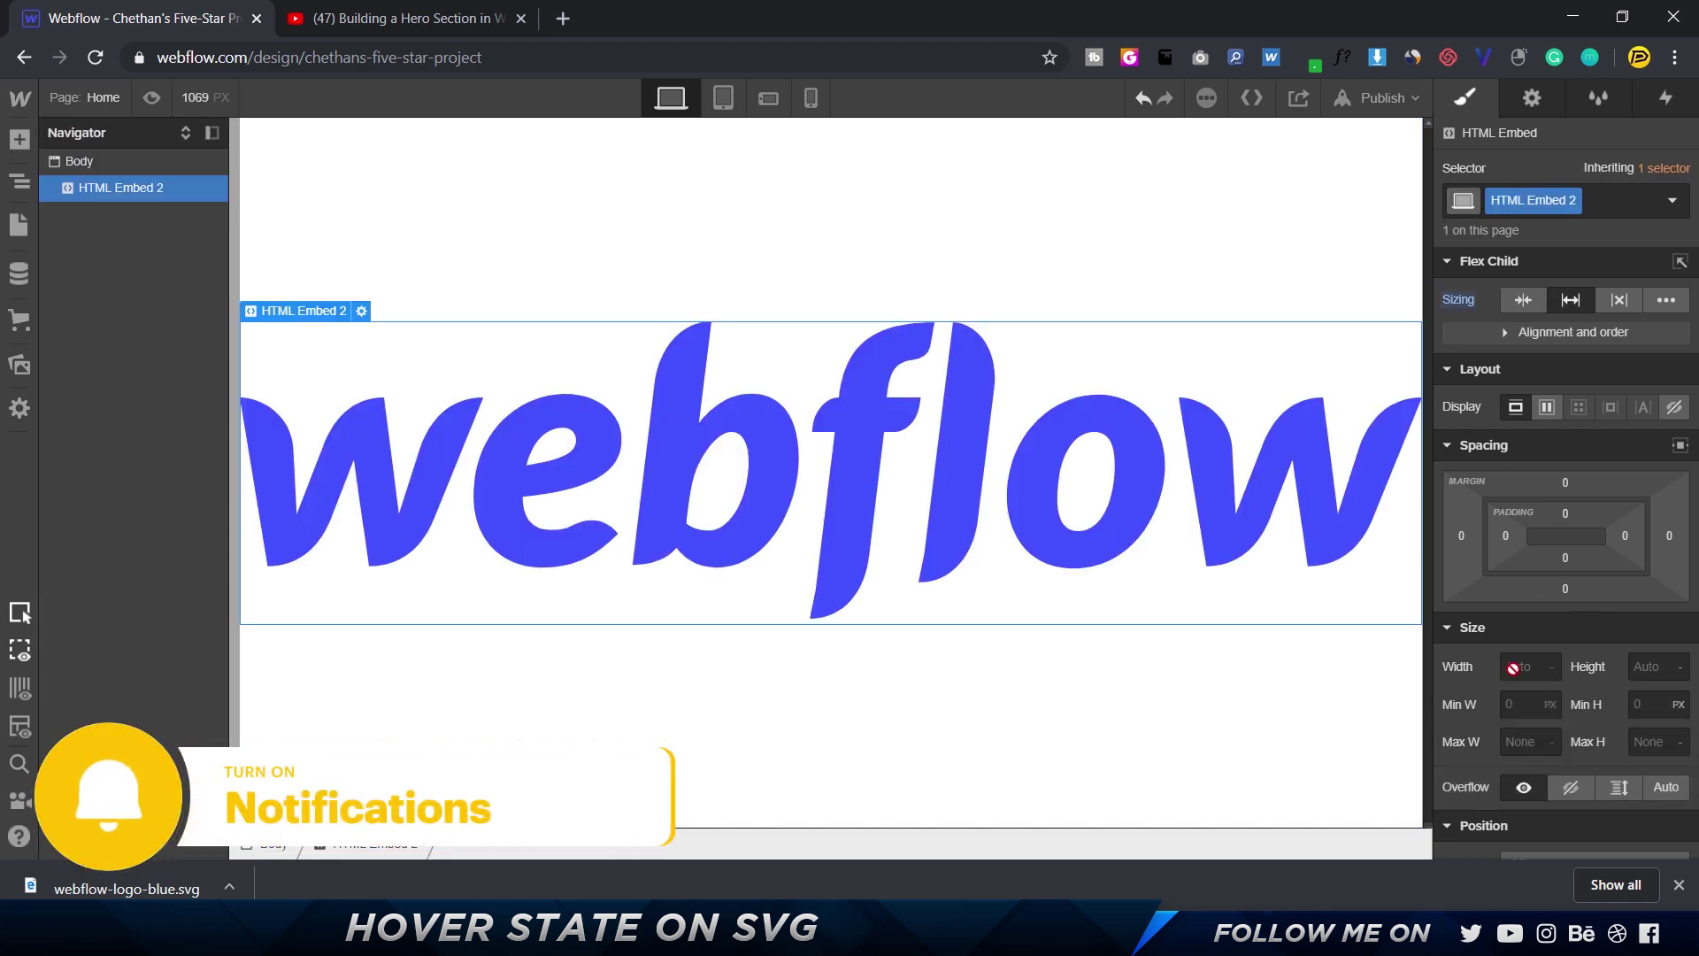
{"action": "left_click", "coordinate": [1520, 300]}
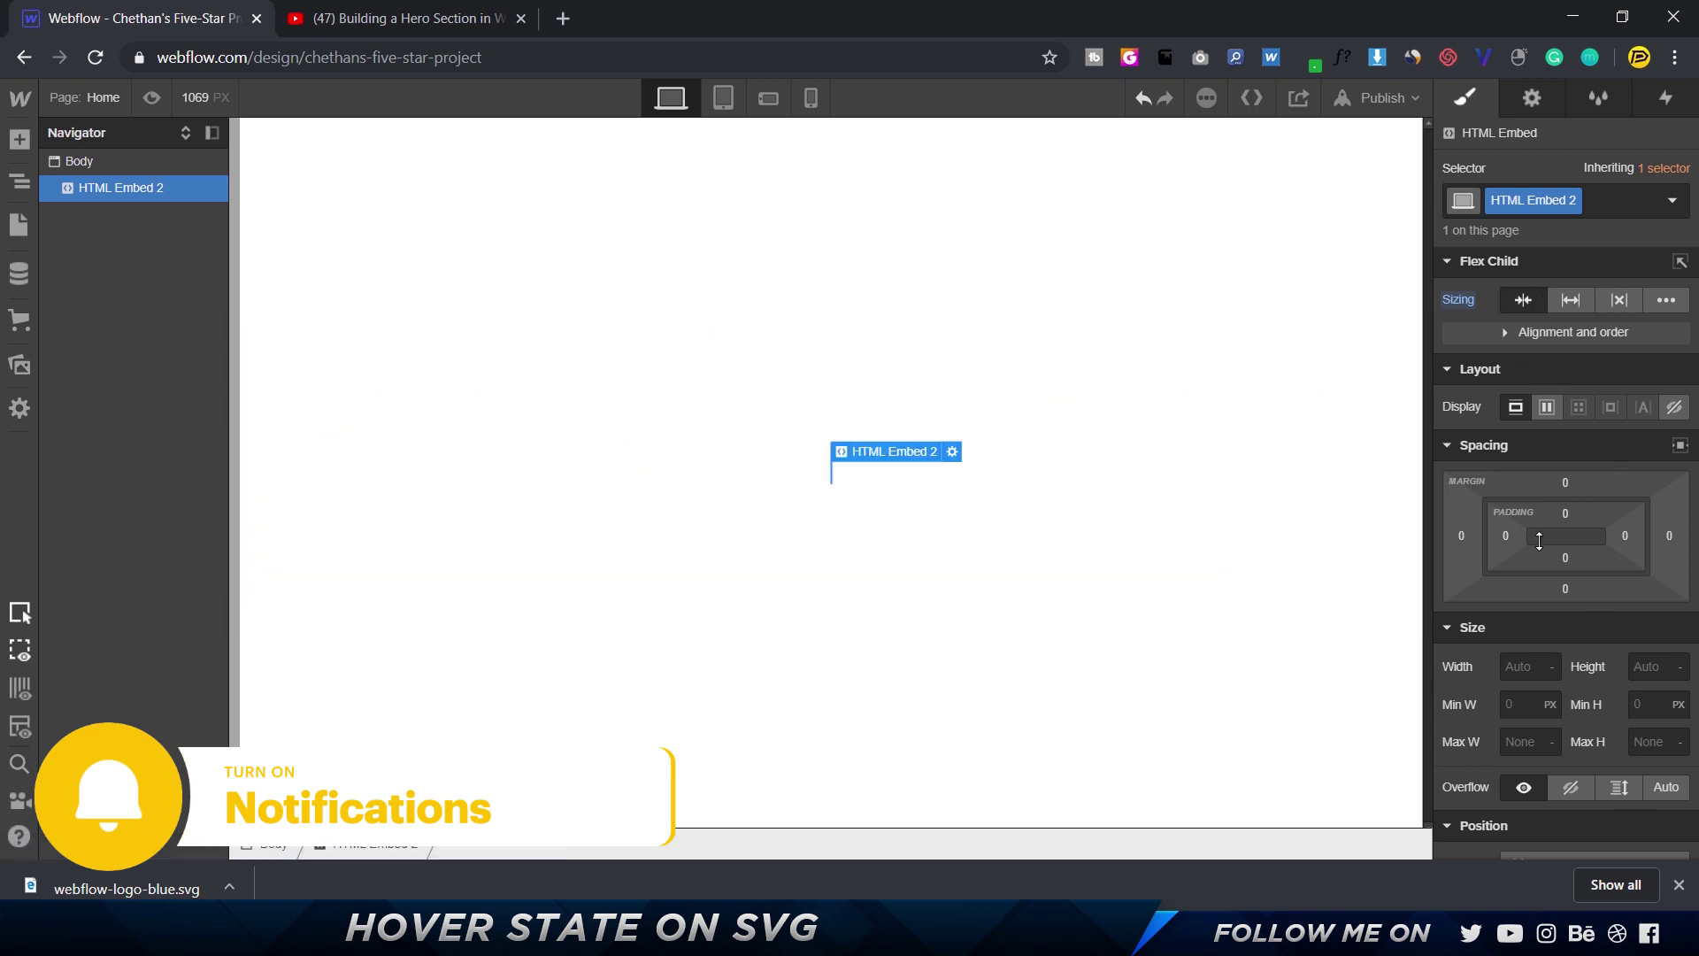
{"action": "left_click", "coordinate": [1528, 662]}
Step: Set HTML Embed 2's width to 300 px and preview the resized logo
{"action": "type", "text": "300"}
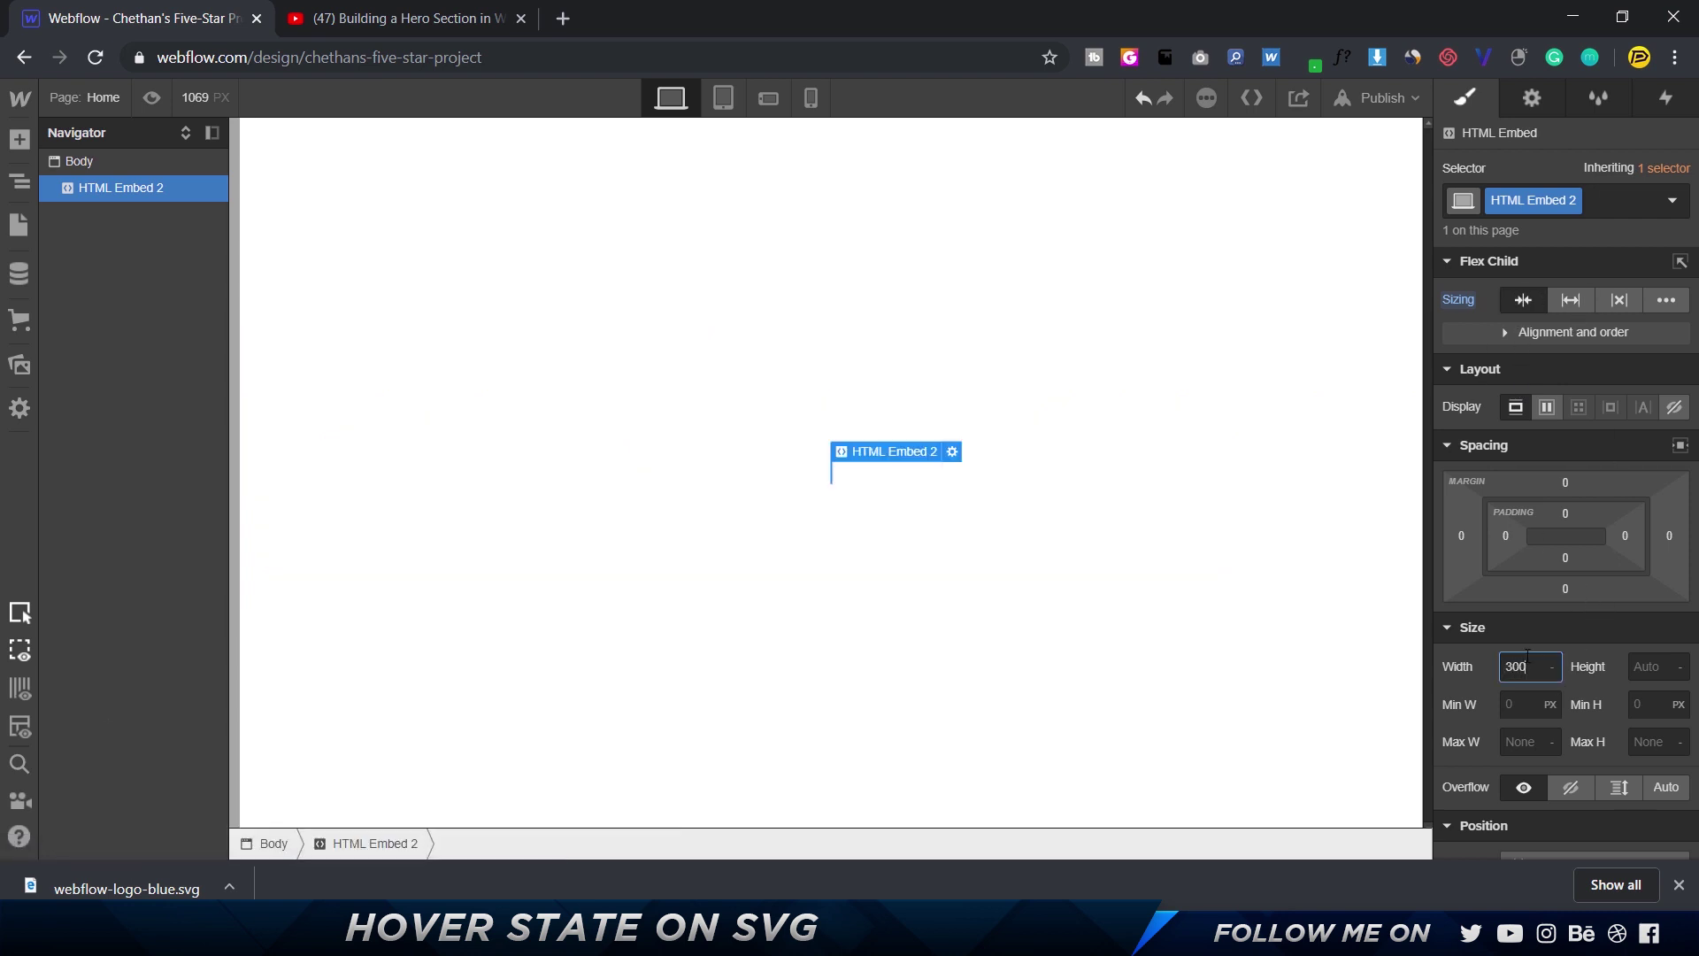
{"action": "key", "text": "Return"}
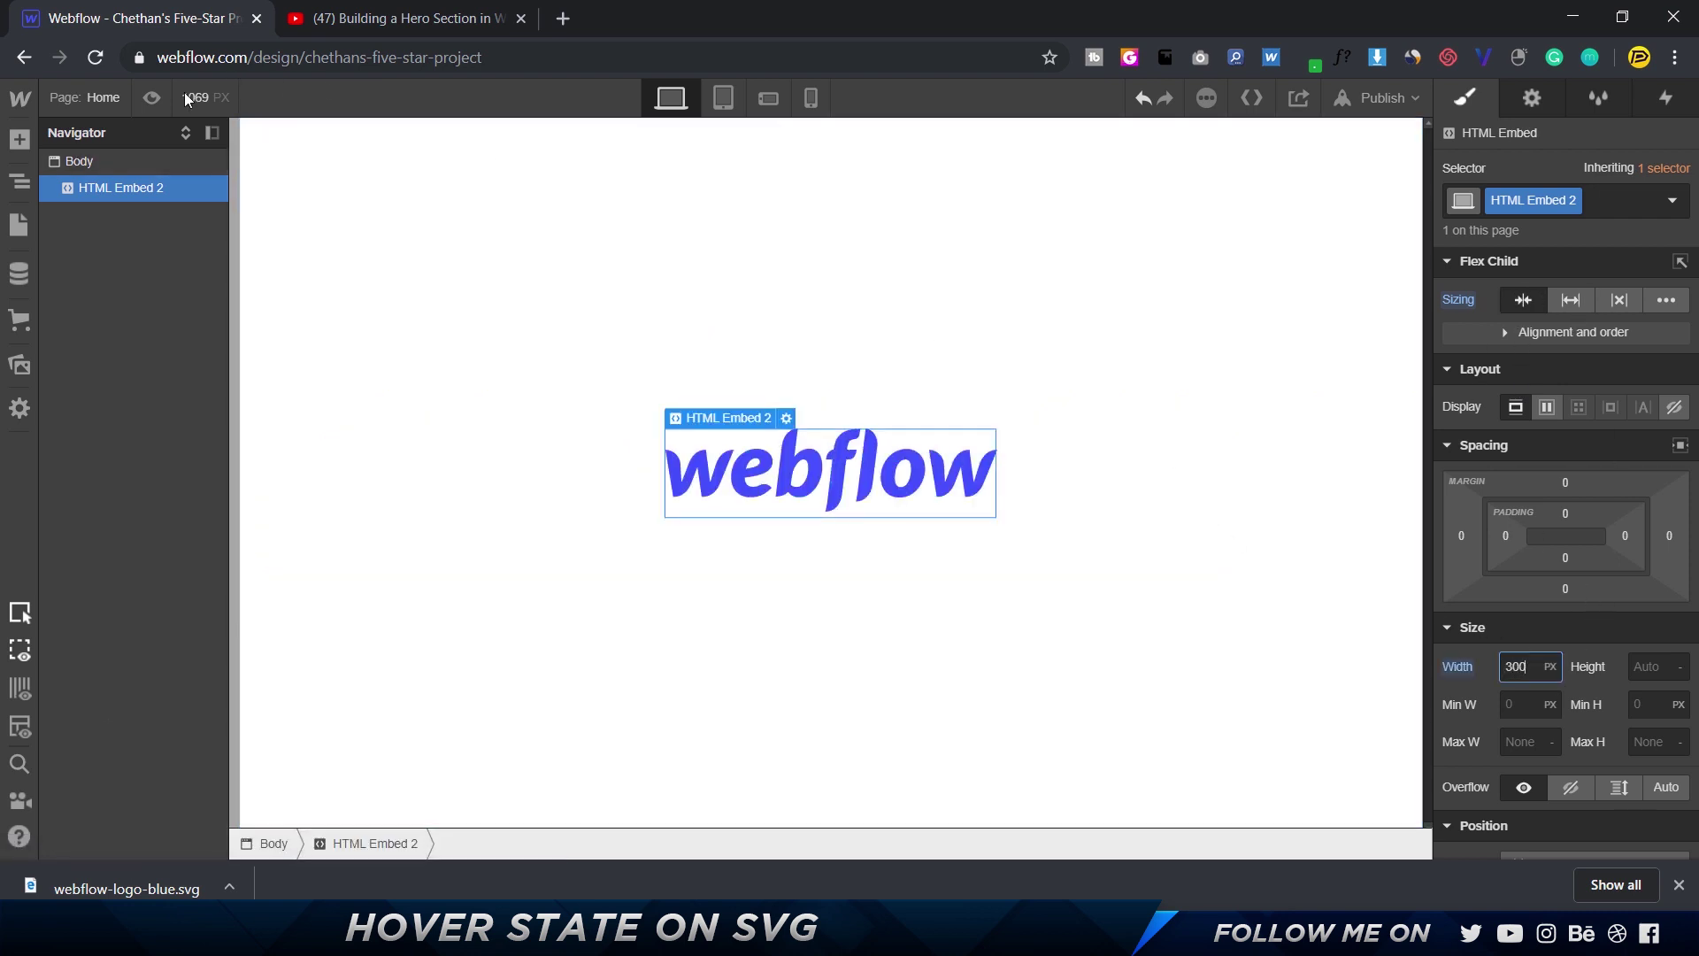
{"action": "left_click", "coordinate": [152, 98]}
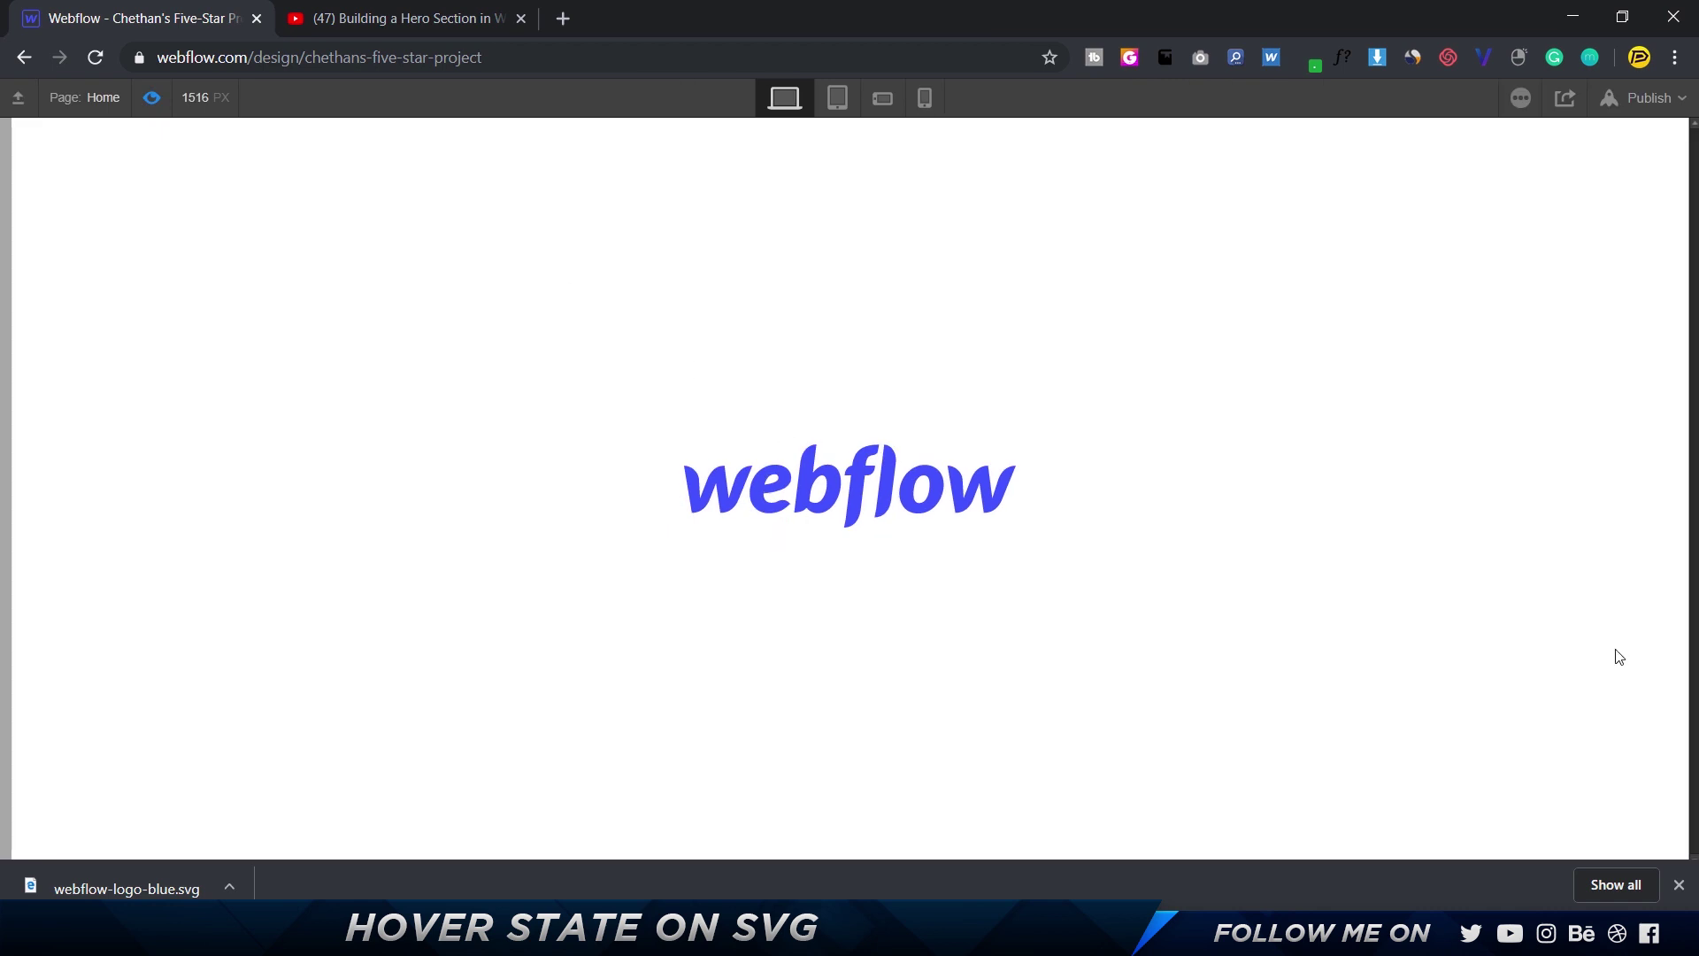
{"action": "left_click", "coordinate": [1679, 885]}
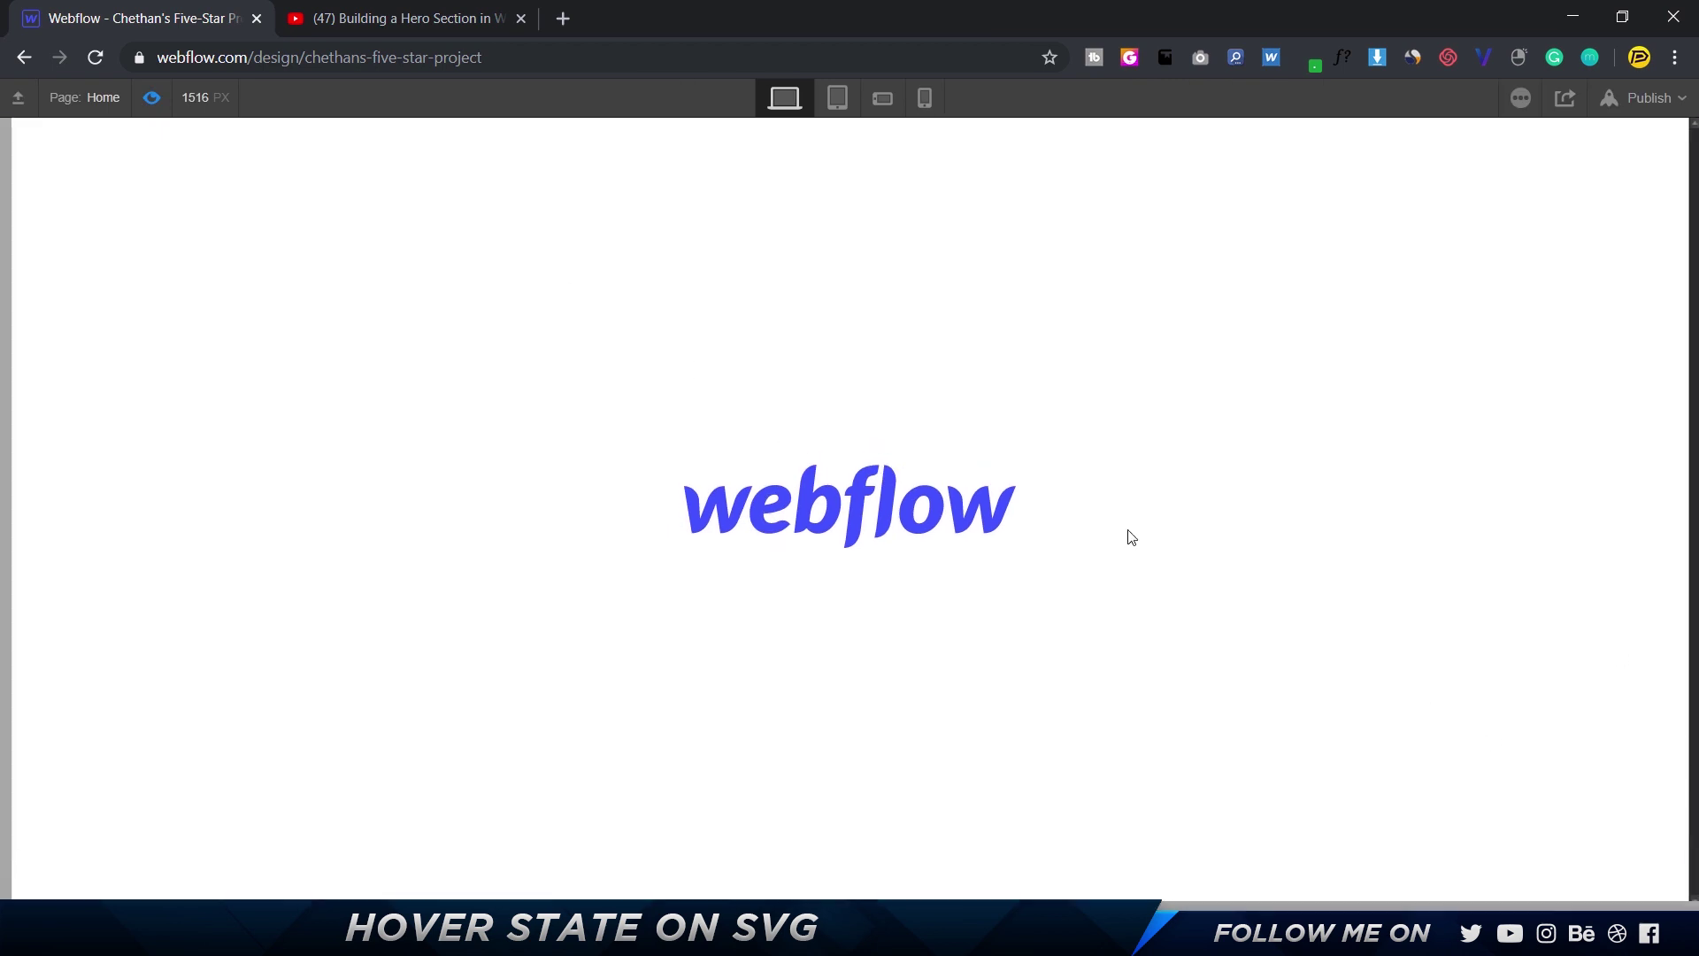
{"action": "left_click", "coordinate": [151, 97]}
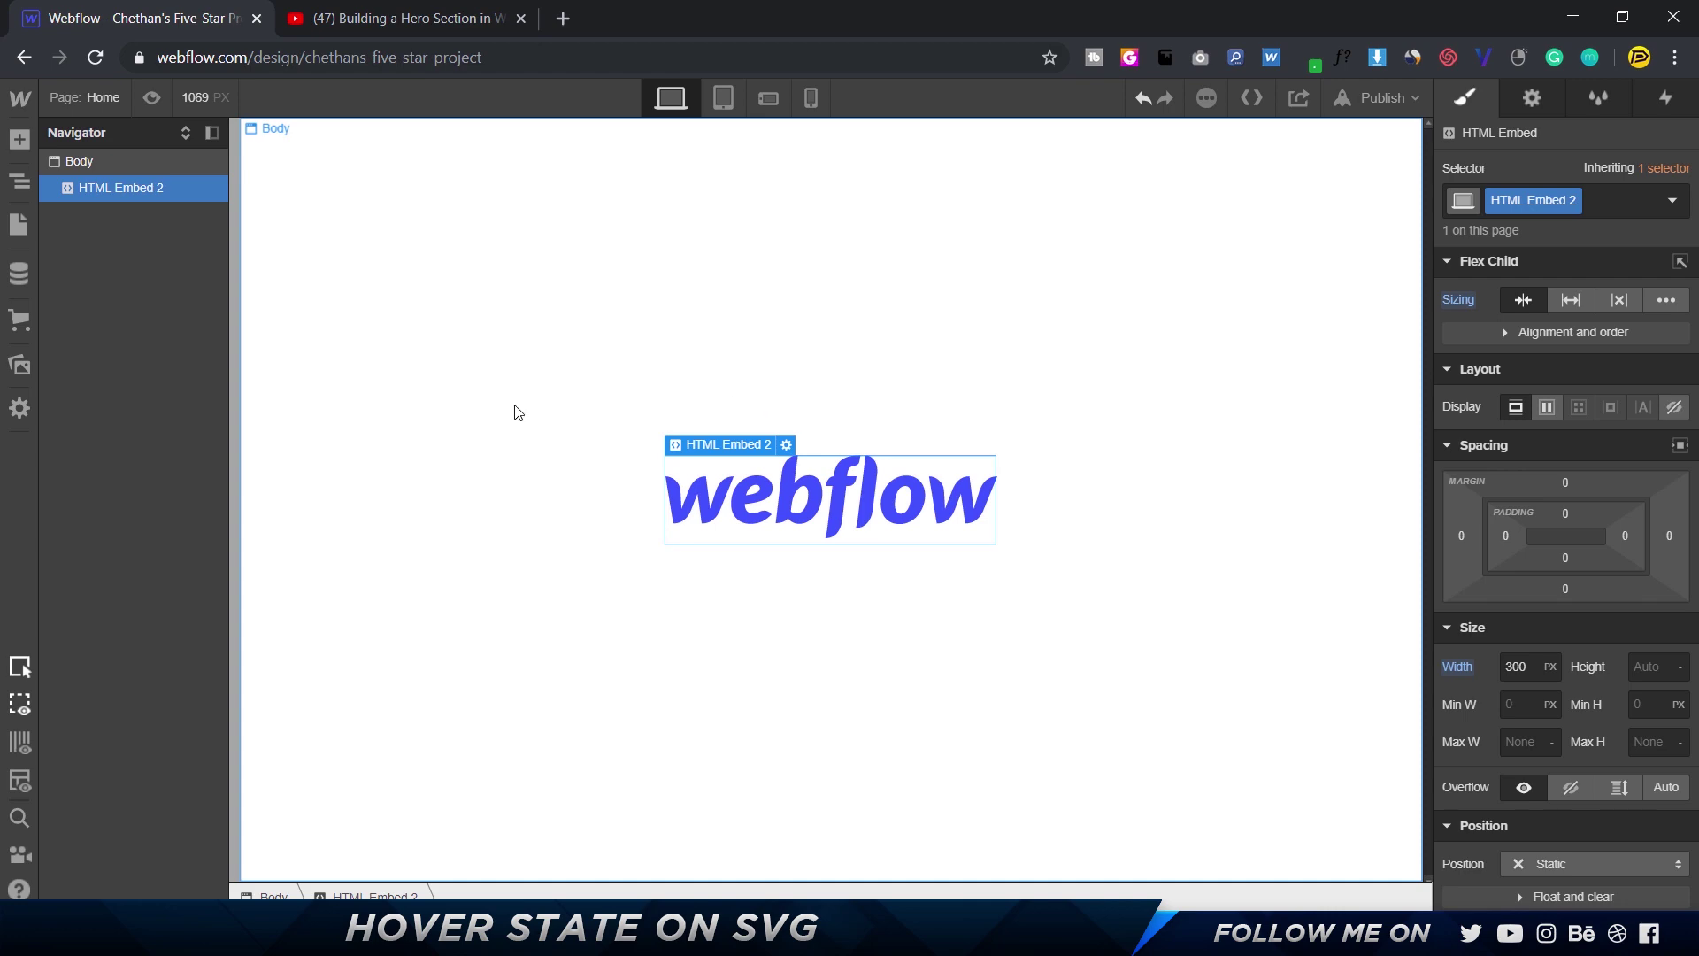
Step: In the embed code, change the .st0 fill from #4353FF to currentColor and save
{"action": "left_click", "coordinate": [789, 449]}
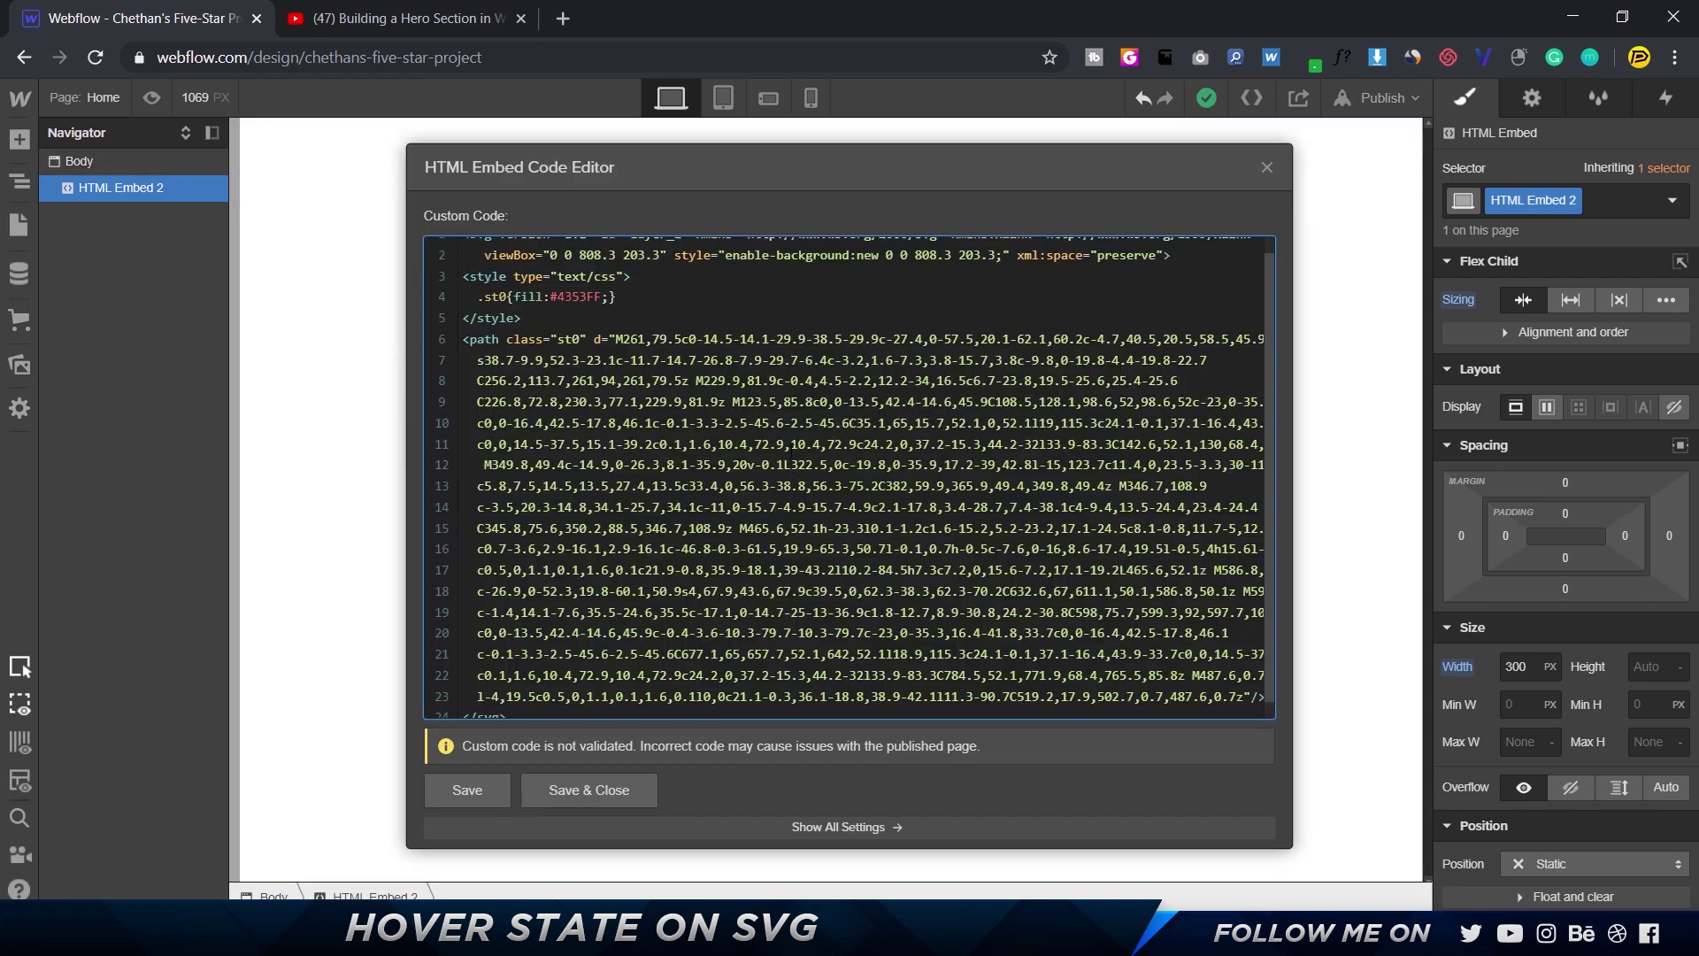
{"action": "scroll", "coordinate": [461, 294], "scroll_direction": "up", "scroll_amount": 1}
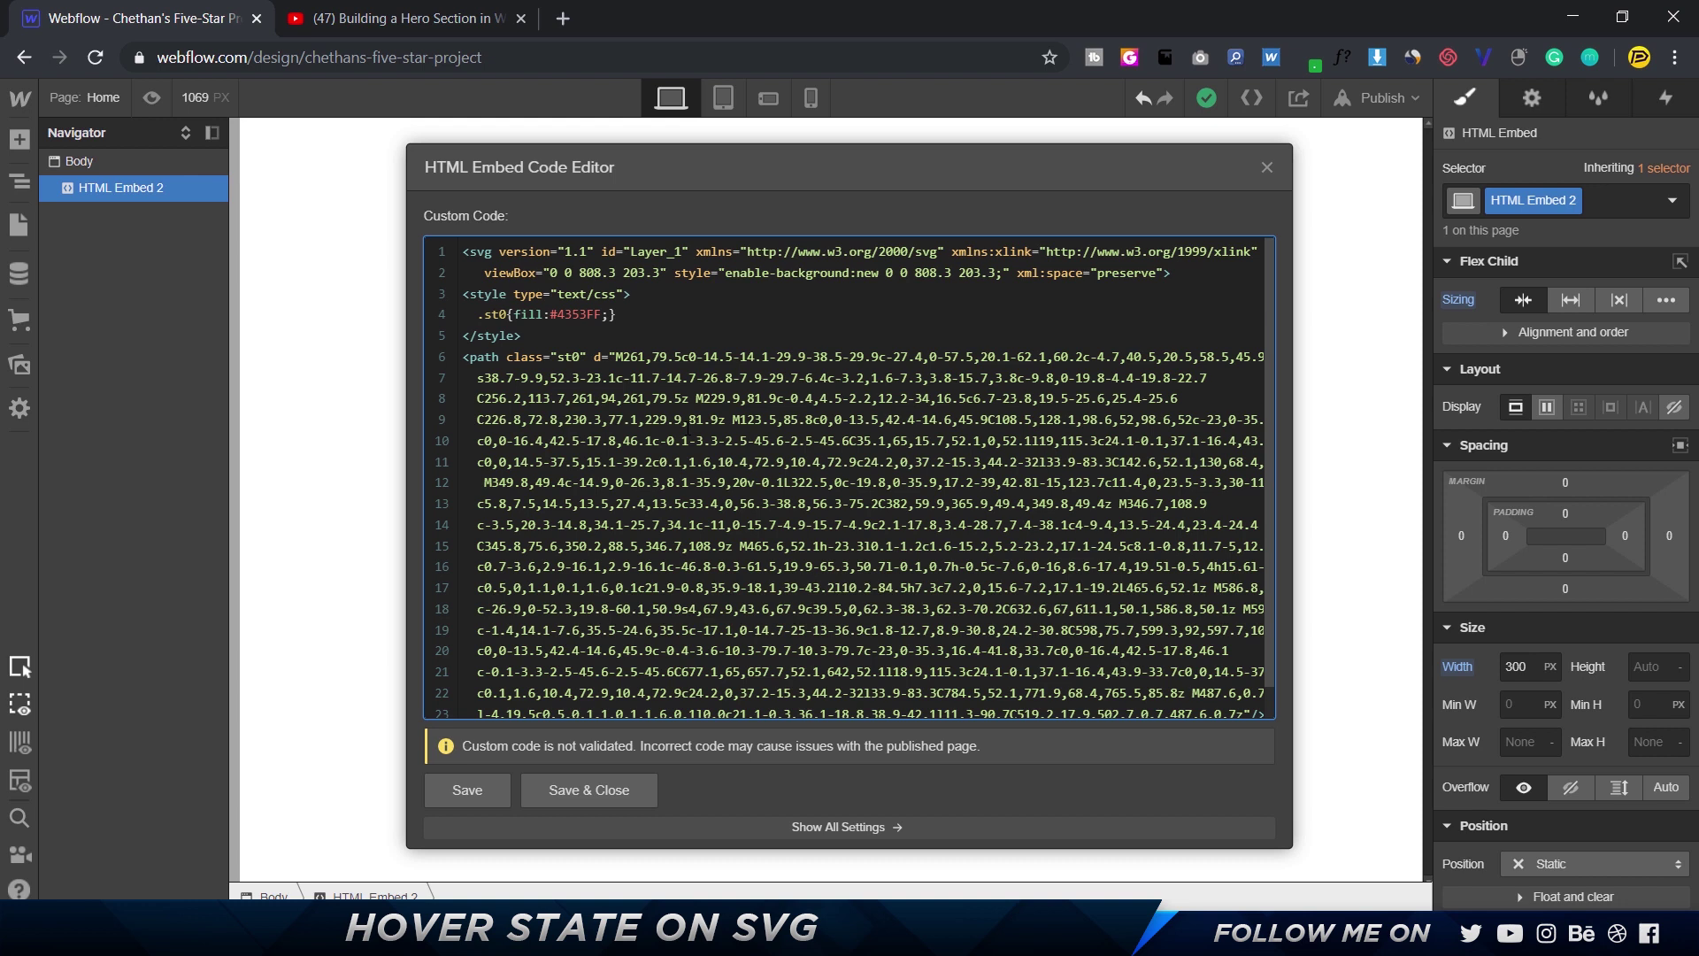
{"action": "key", "text": "ctrl+f"}
{"action": "type", "text": "fill"}
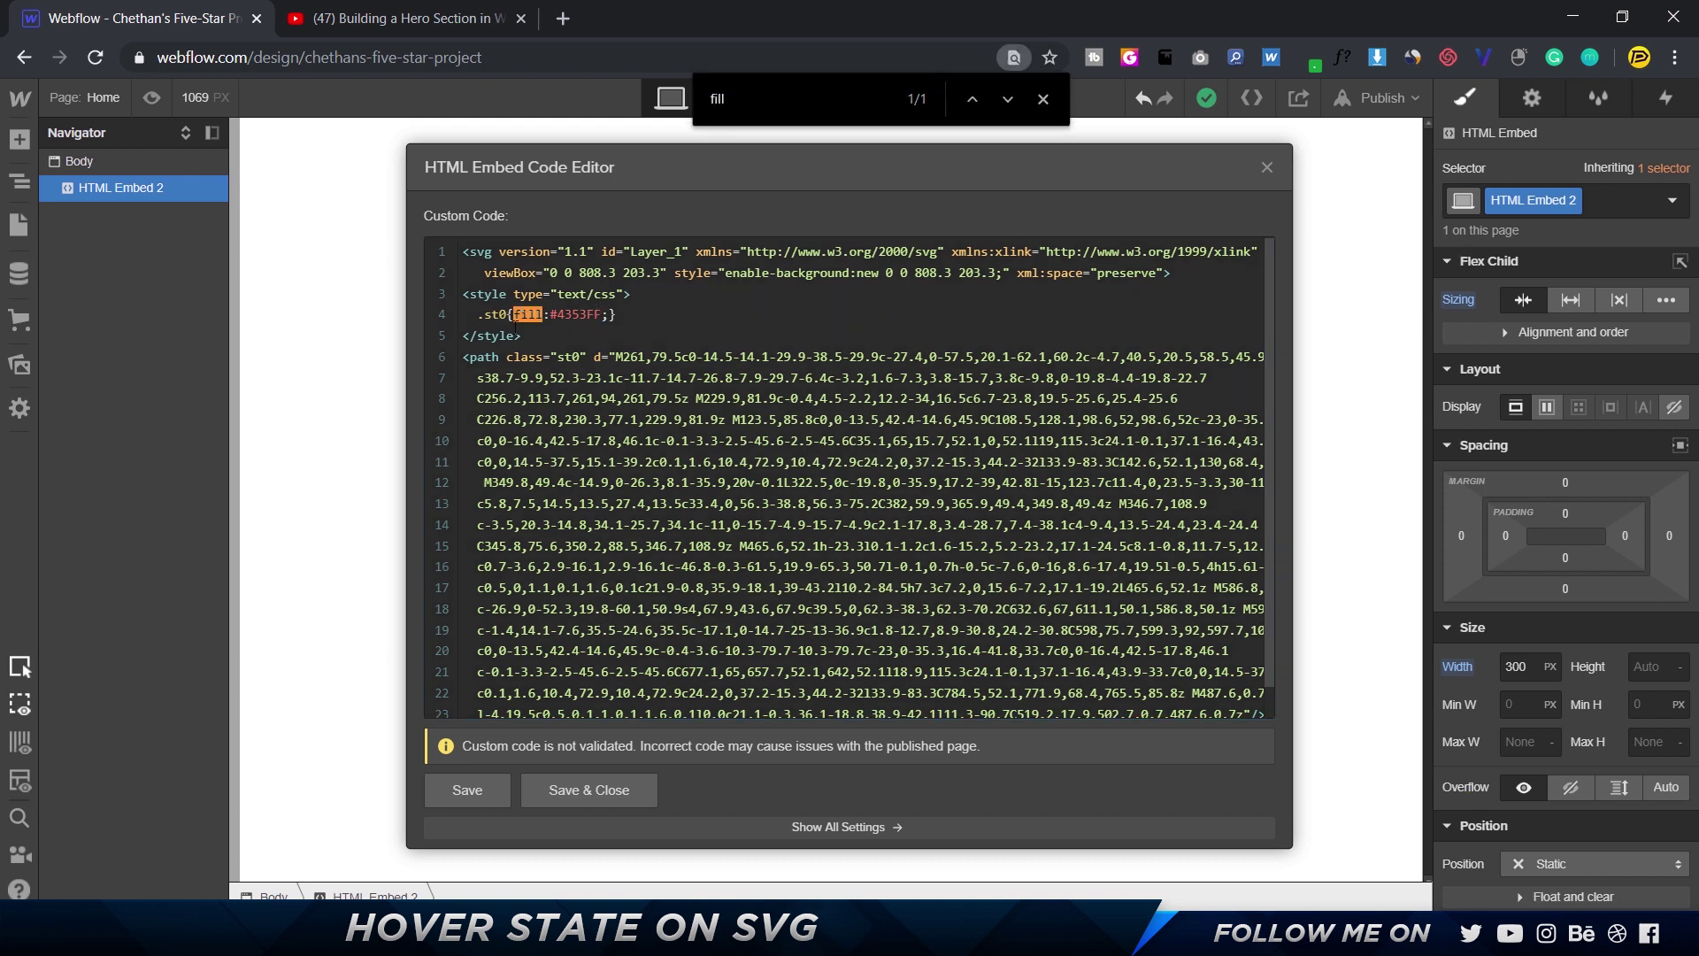
{"action": "key", "text": "ctrl+f"}
{"action": "left_click_drag", "start_coordinate": [551, 317], "coordinate": [602, 317]}
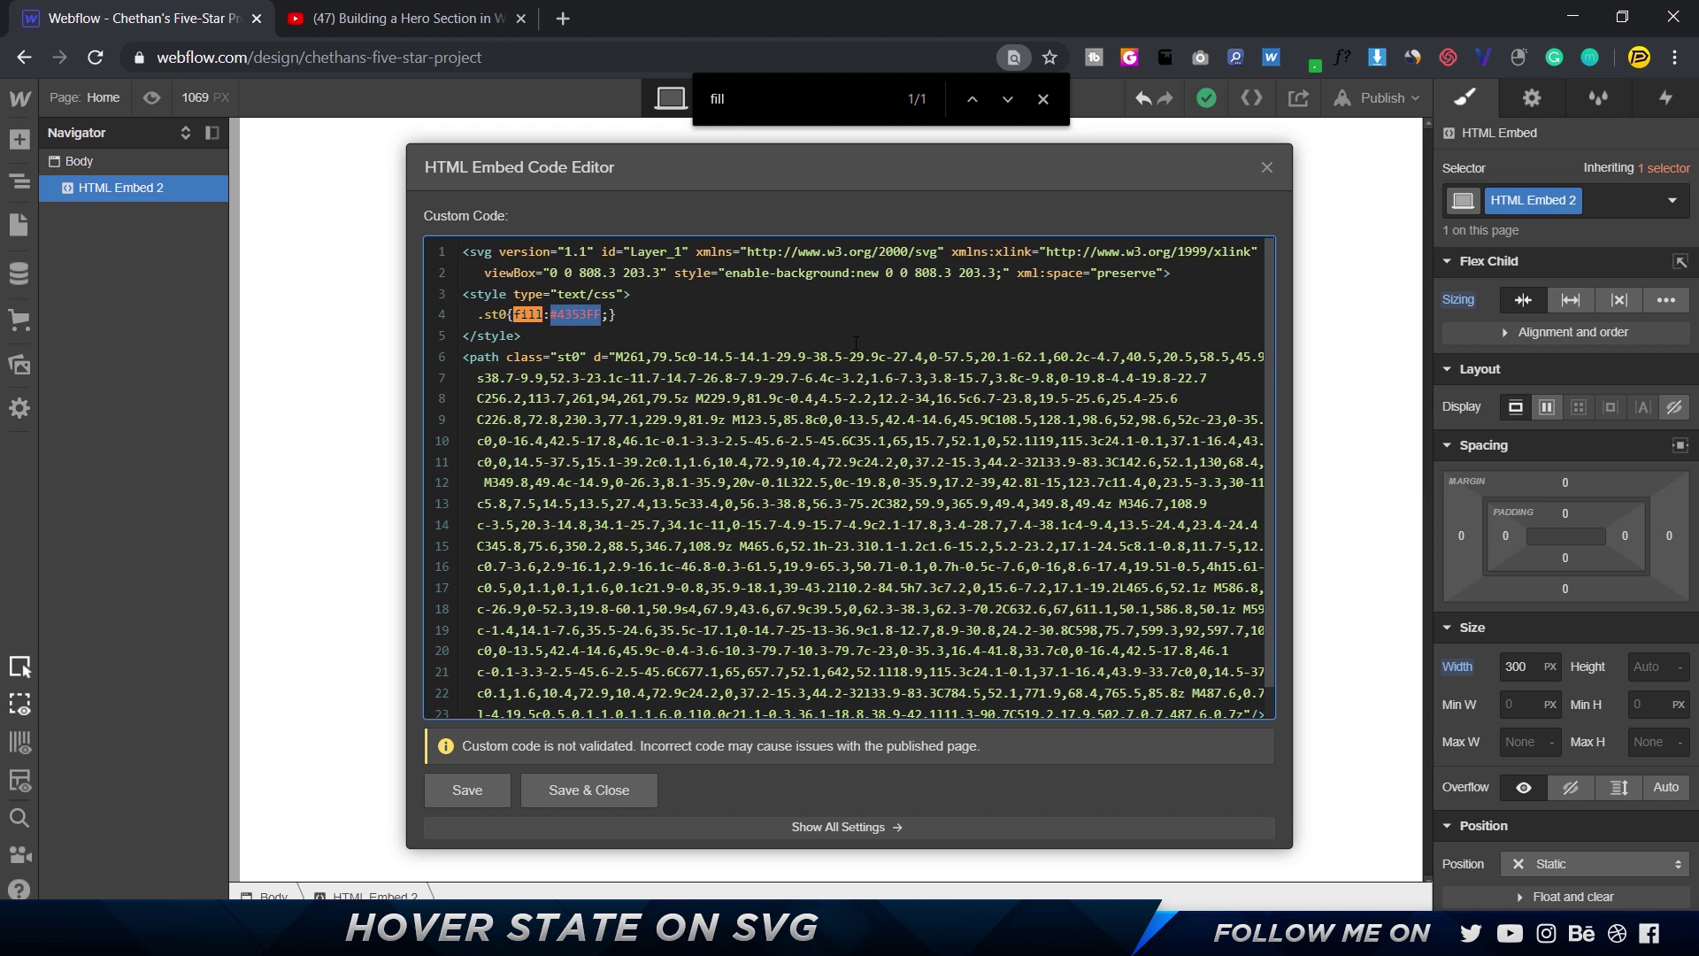
{"action": "type", "text": "curee"}
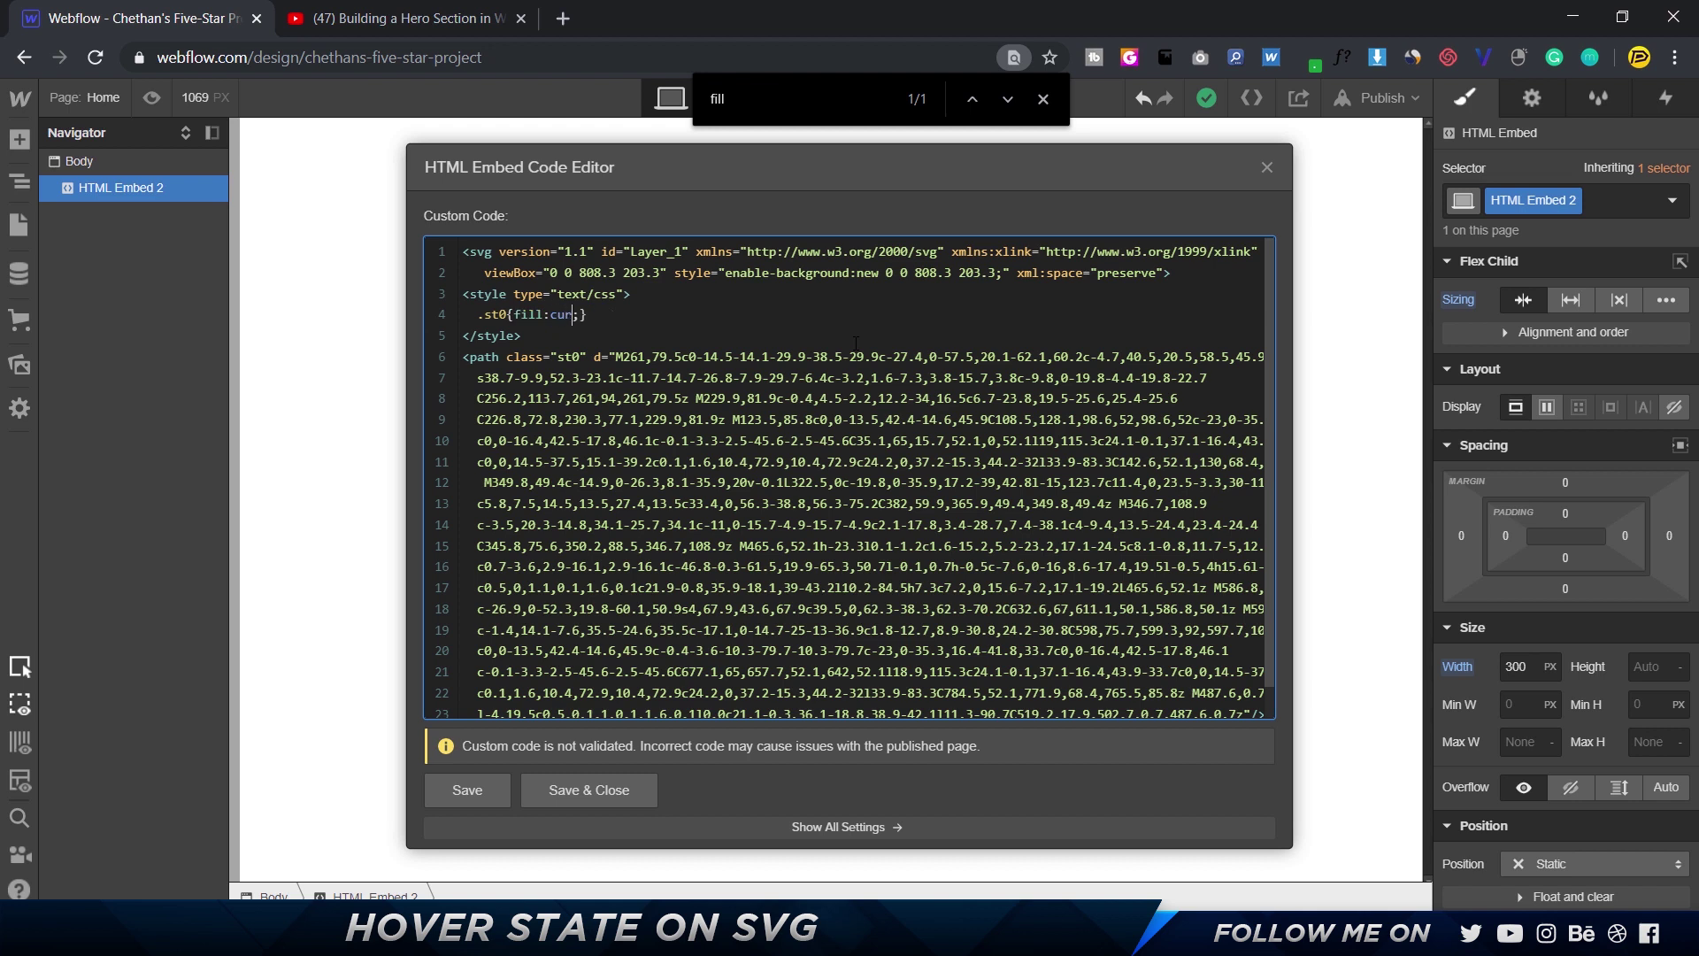
{"action": "key", "text": "BackSpace"}
{"action": "key", "text": "BackSpace"}
{"action": "type", "text": "rentColor"}
{"action": "left_click_drag", "start_coordinate": [553, 315], "coordinate": [635, 316]}
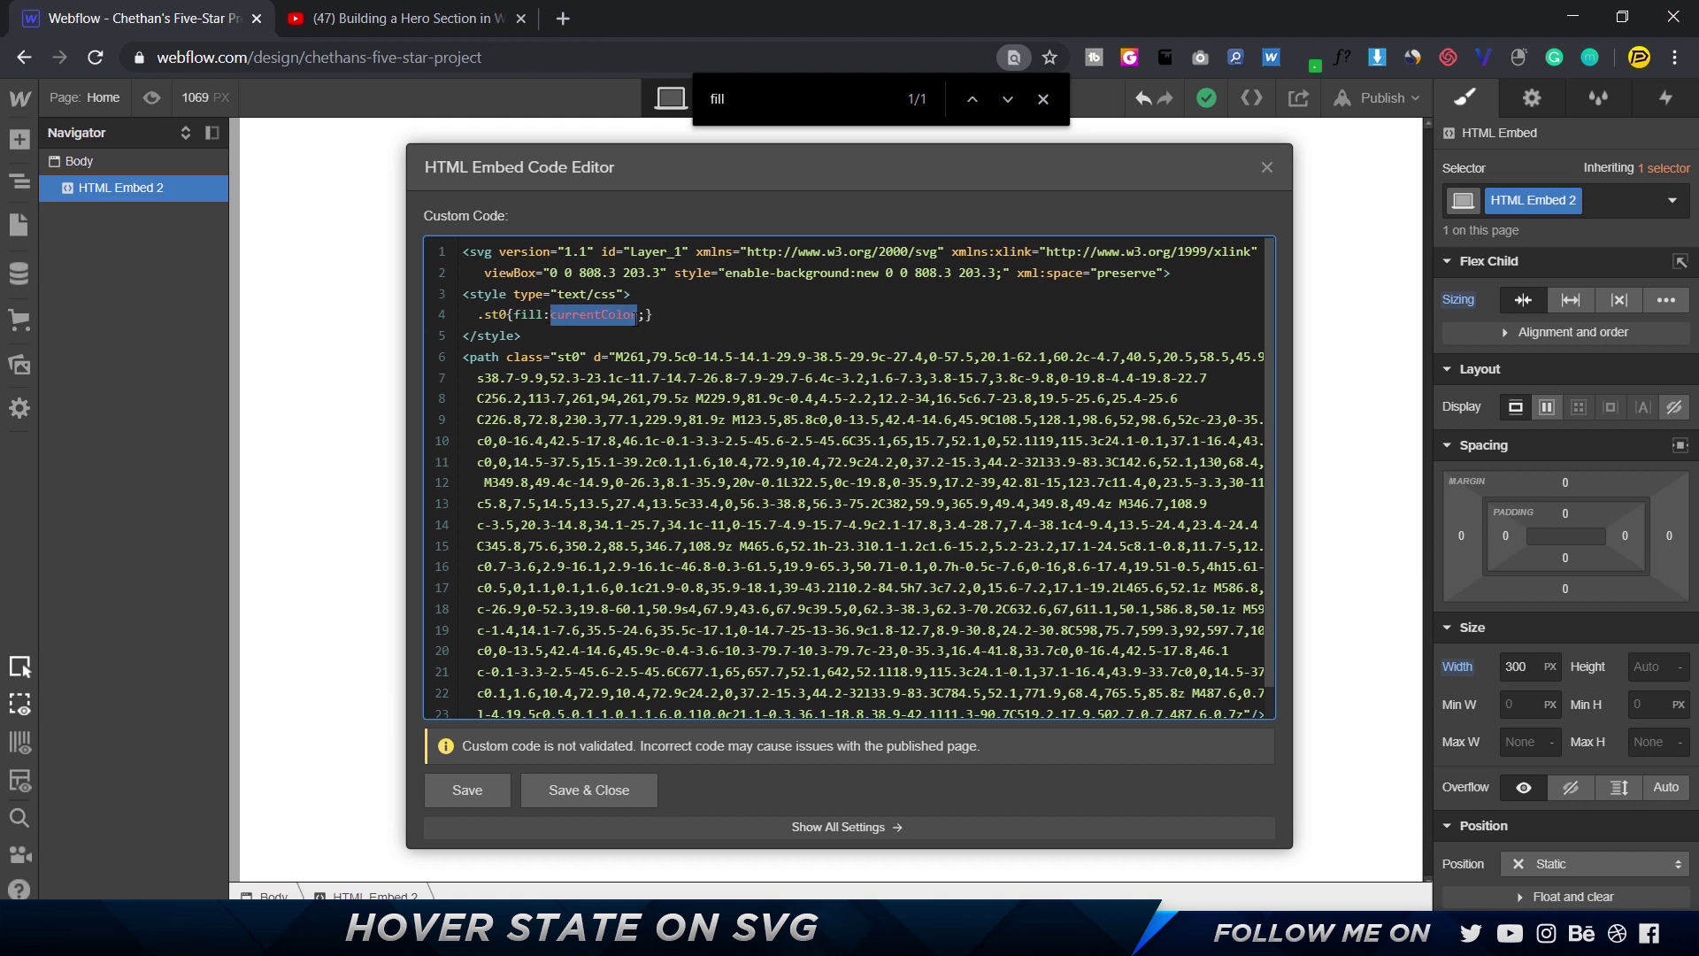
{"action": "left_click", "coordinate": [609, 794]}
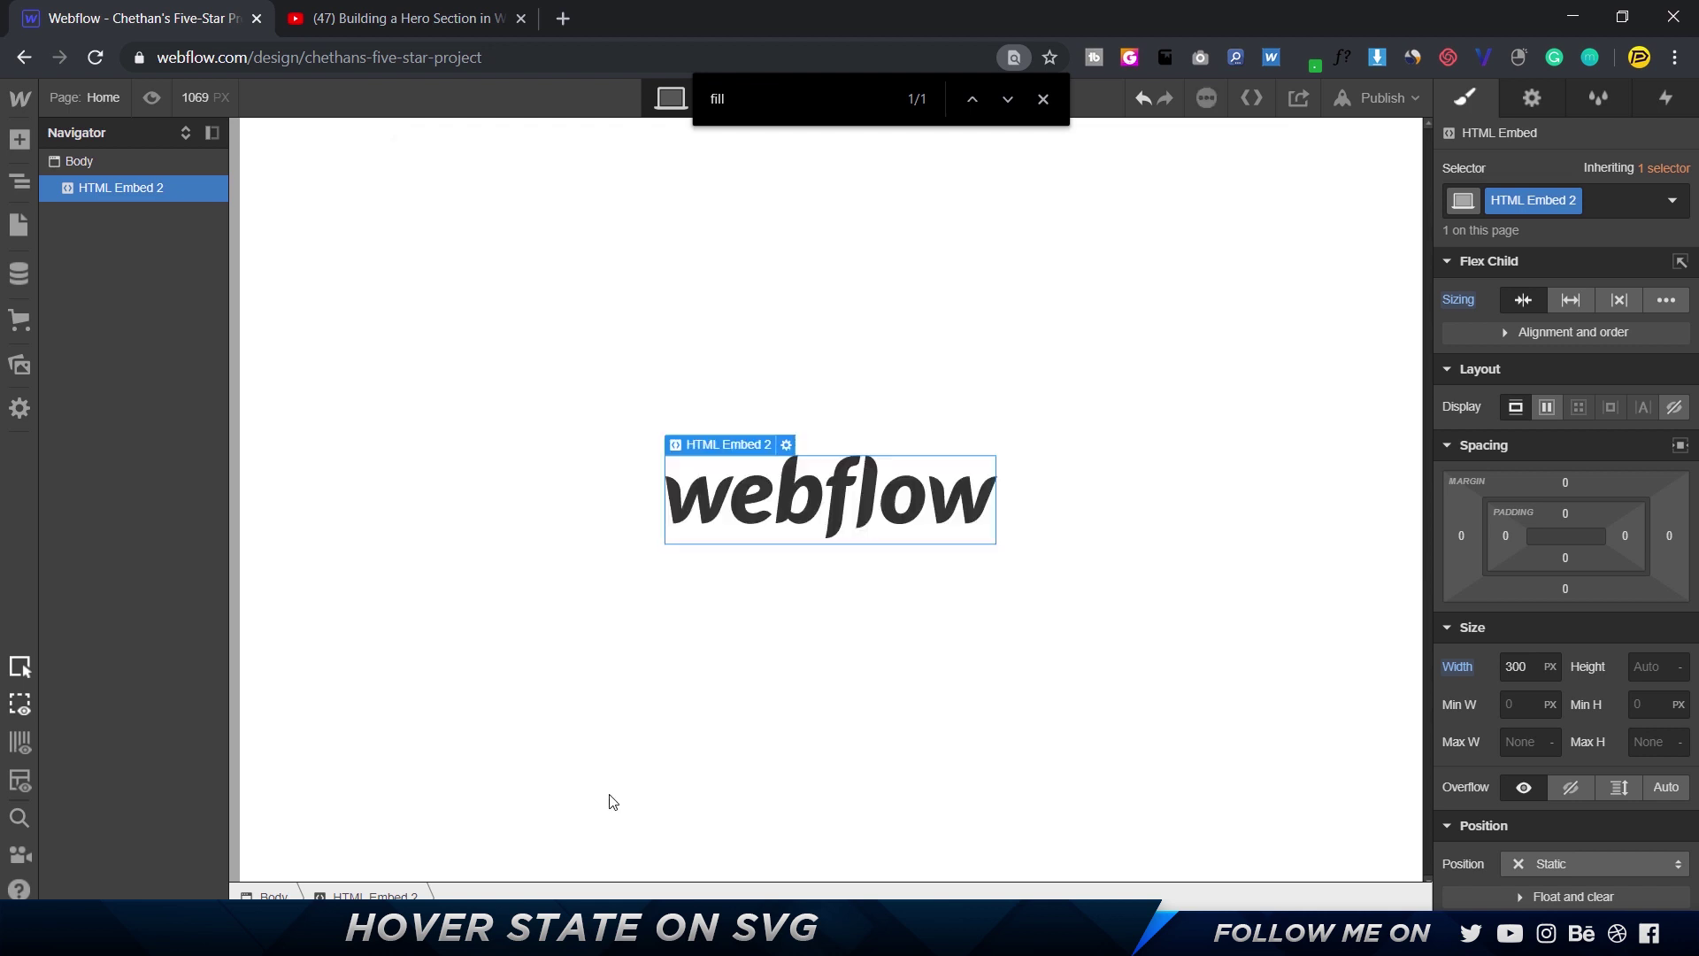
Step: Set HTML Embed 2's Typography colour to #265ab4
{"action": "left_click", "coordinate": [1042, 98]}
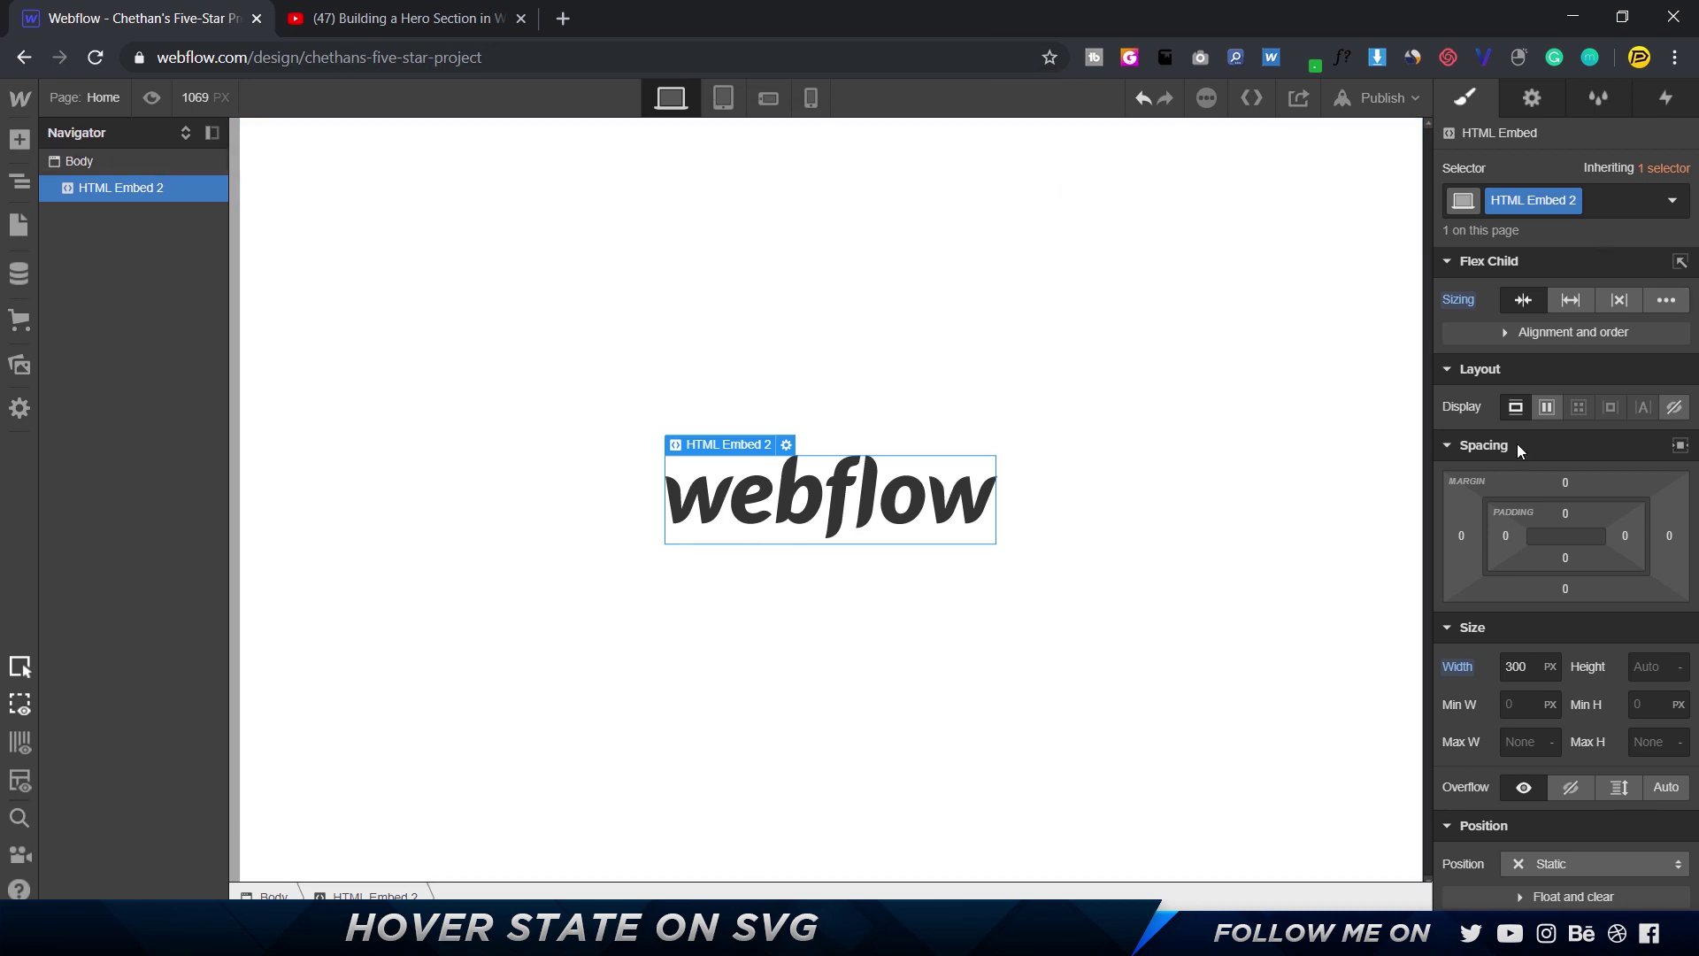
{"action": "scroll", "coordinate": [1539, 416], "scroll_direction": "down", "scroll_amount": 8}
{"action": "scroll", "coordinate": [1517, 501], "scroll_direction": "up", "scroll_amount": 3}
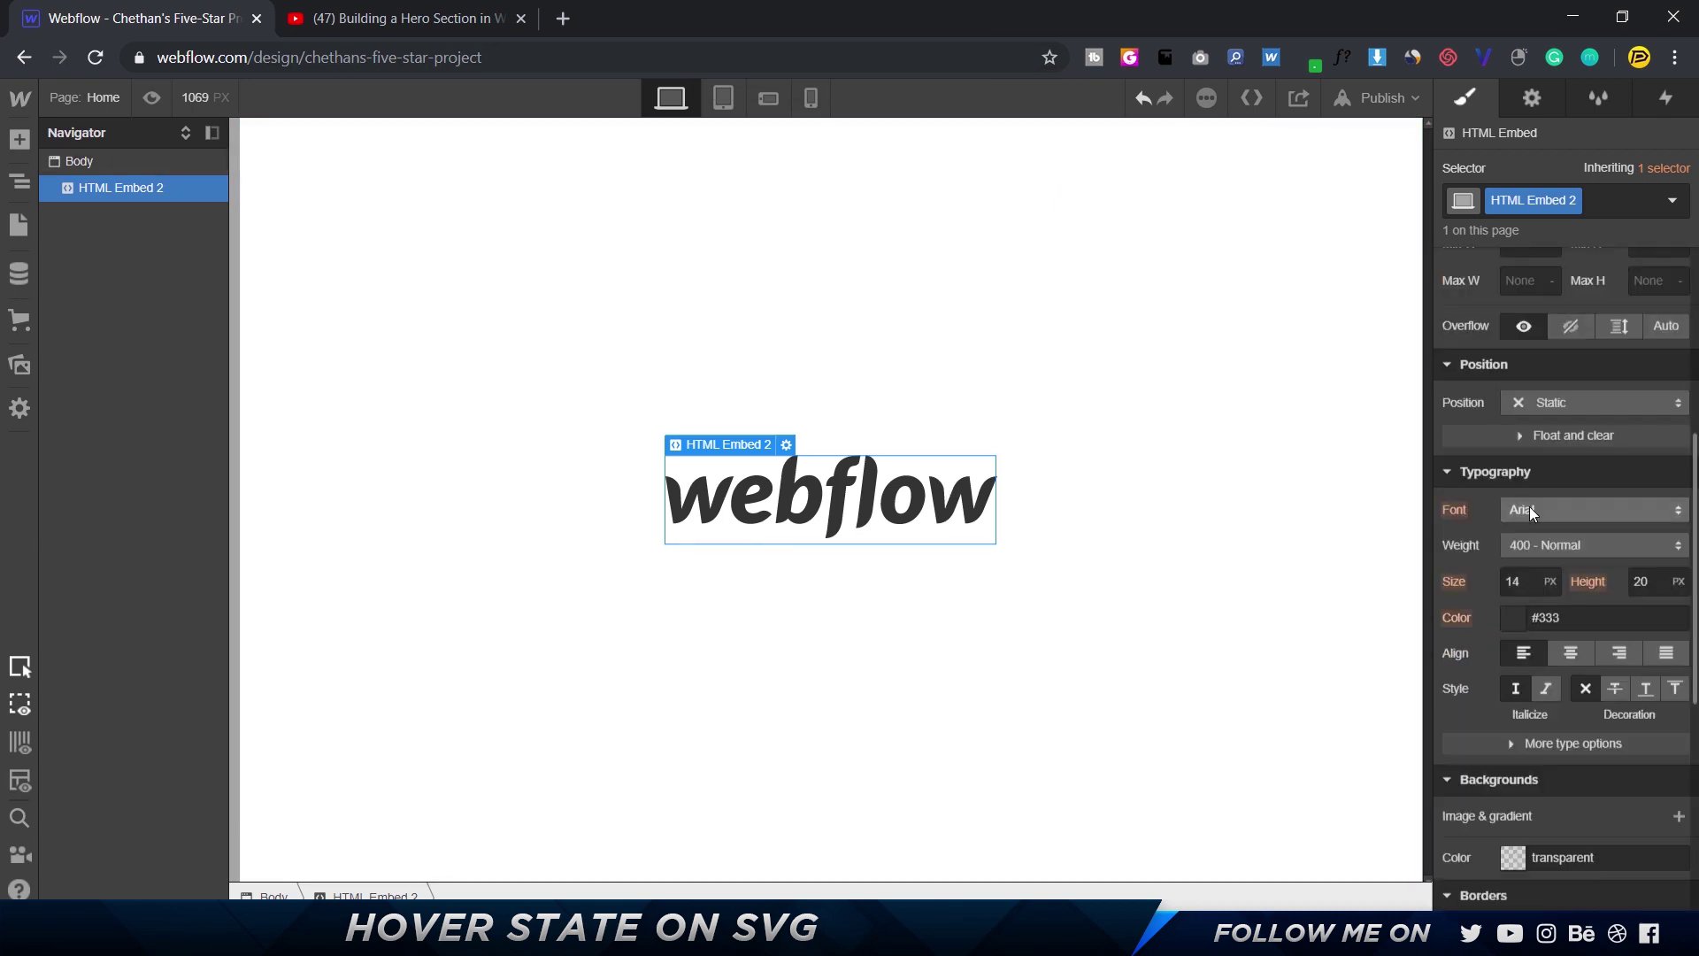
{"action": "left_click", "coordinate": [1512, 611]}
{"action": "mouse_move", "coordinate": [1554, 365]}
{"action": "left_mouse_down"}
{"action": "mouse_move", "coordinate": [1516, 322]}
{"action": "mouse_move", "coordinate": [1561, 363]}
{"action": "mouse_move", "coordinate": [1638, 310]}
{"action": "left_mouse_up"}
{"action": "left_click_drag", "start_coordinate": [1575, 442], "coordinate": [1606, 444]}
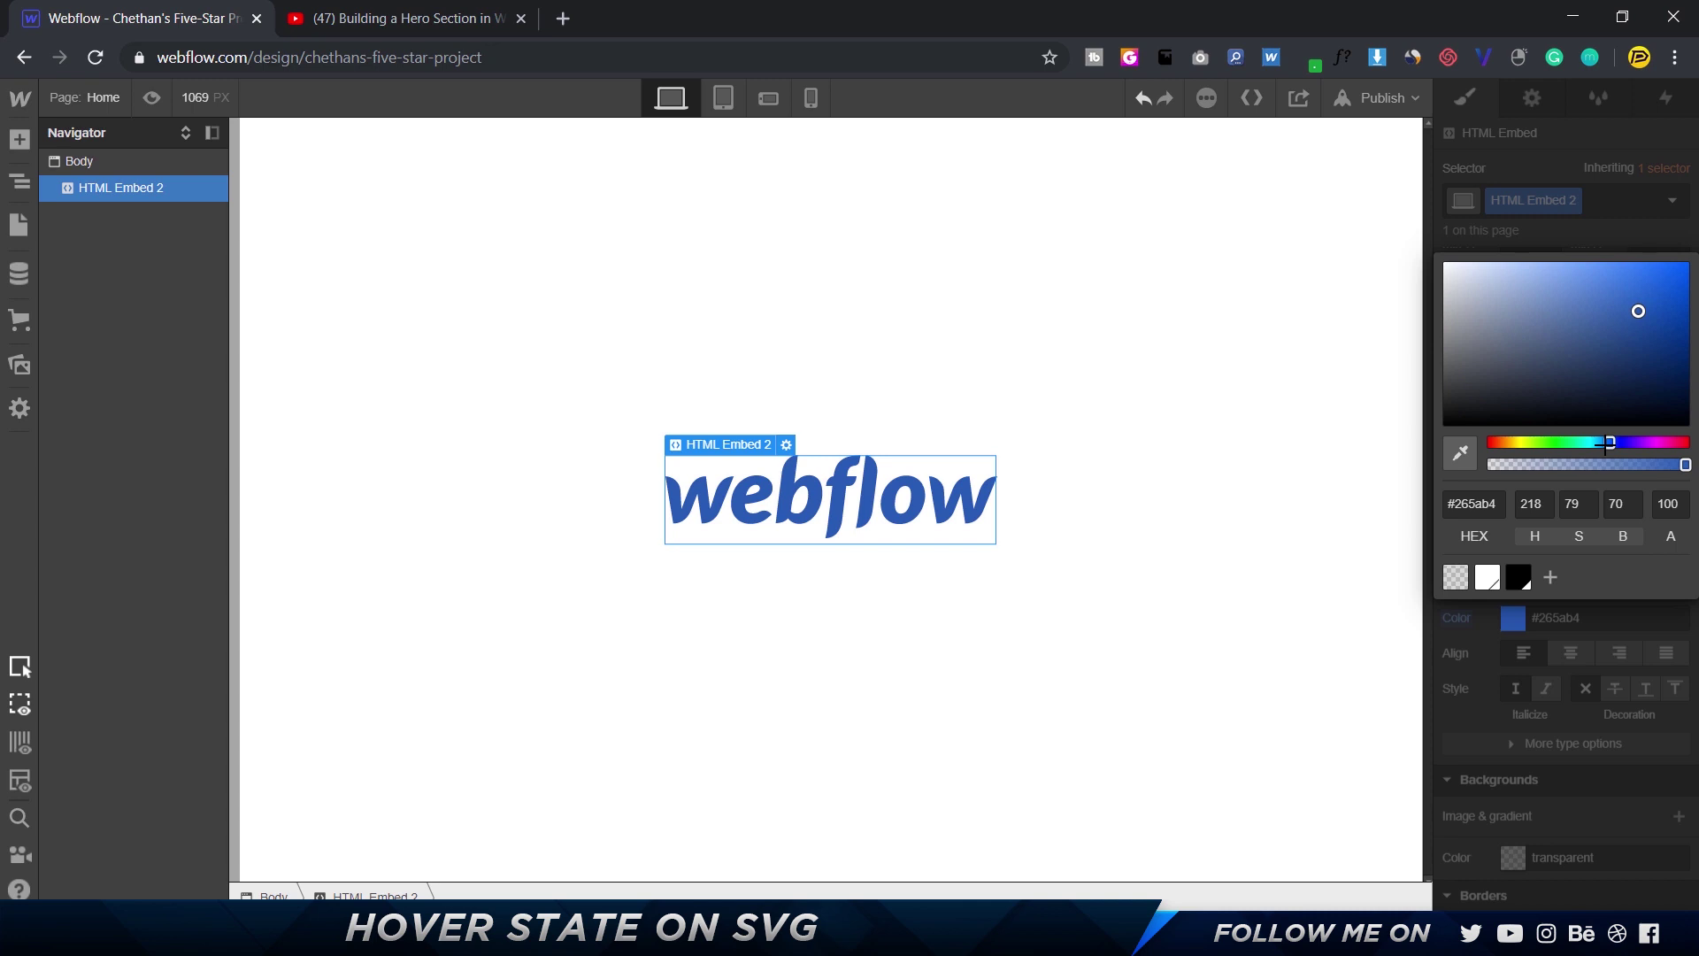
{"action": "left_click", "coordinate": [1616, 206]}
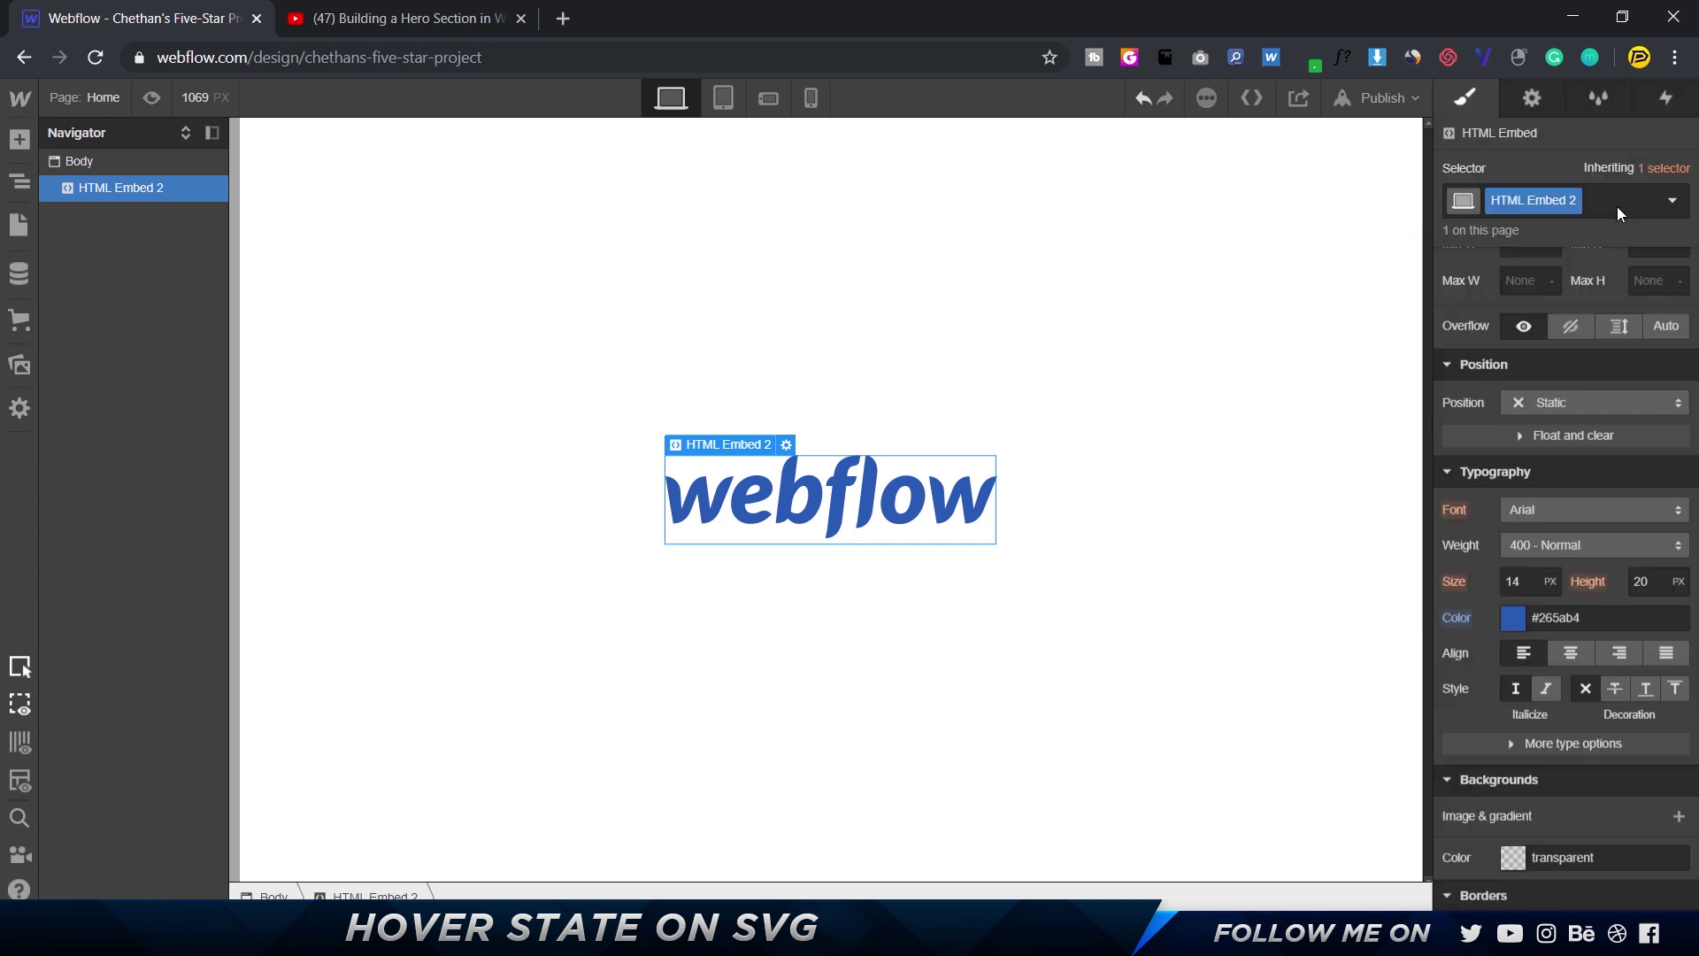
Step: Set HTML Embed 2's Hover state text colour to magenta #b42661
{"action": "left_click", "coordinate": [1673, 204]}
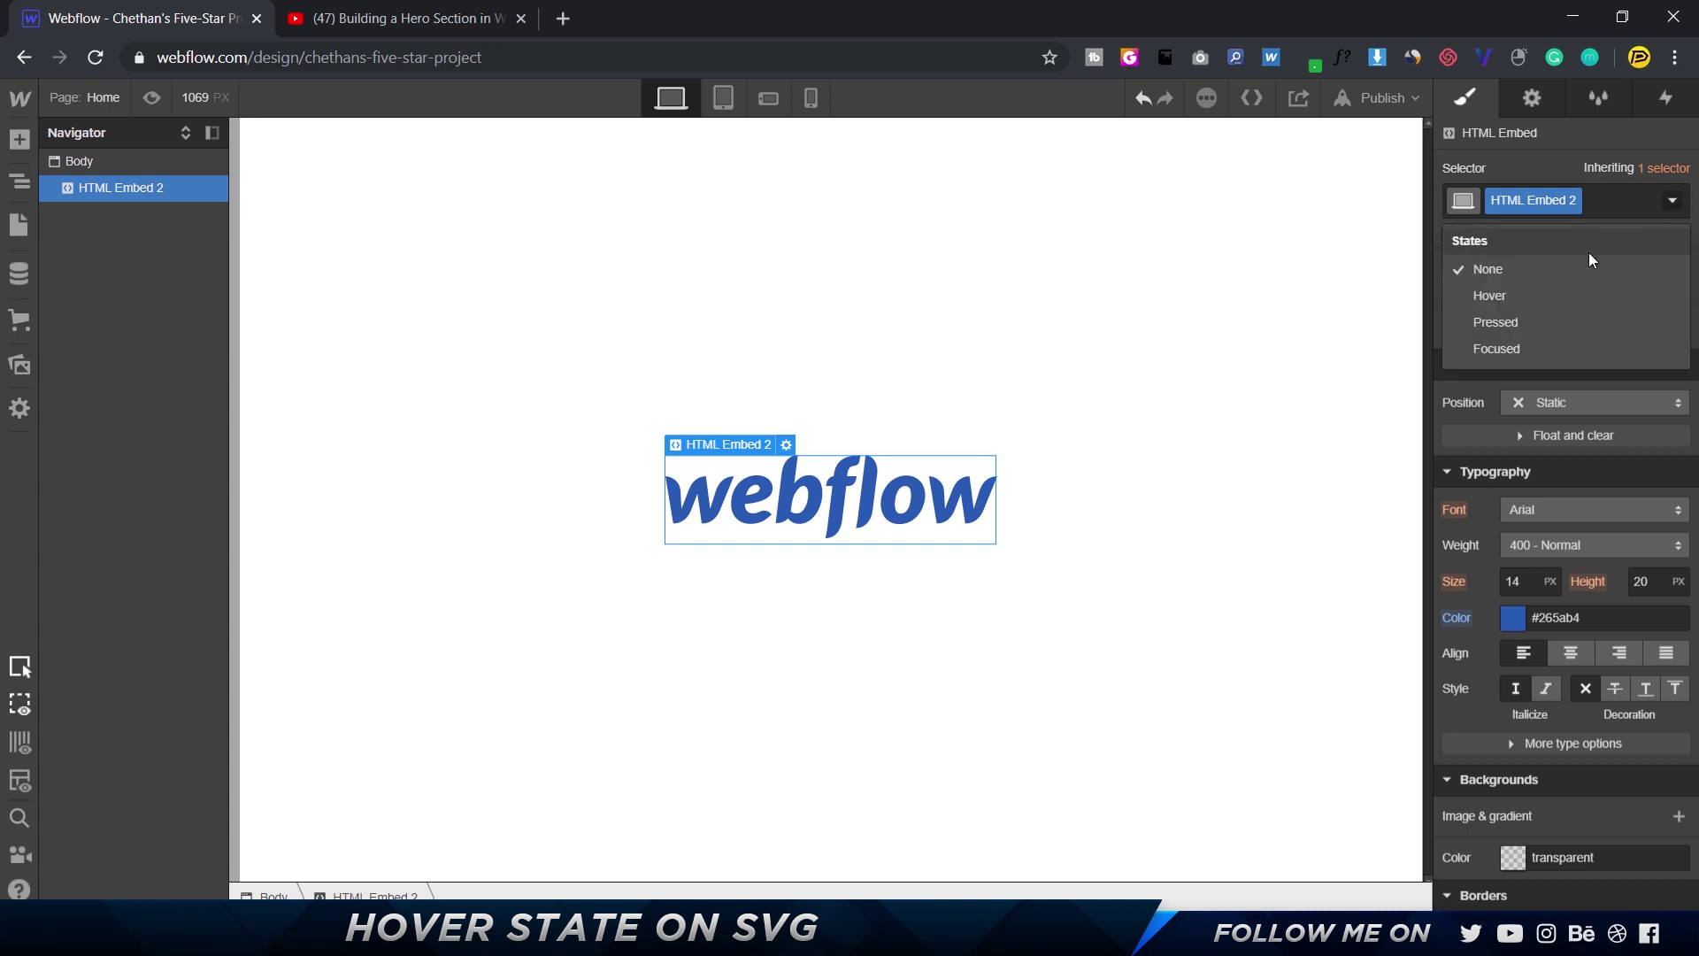
{"action": "left_click", "coordinate": [1552, 291]}
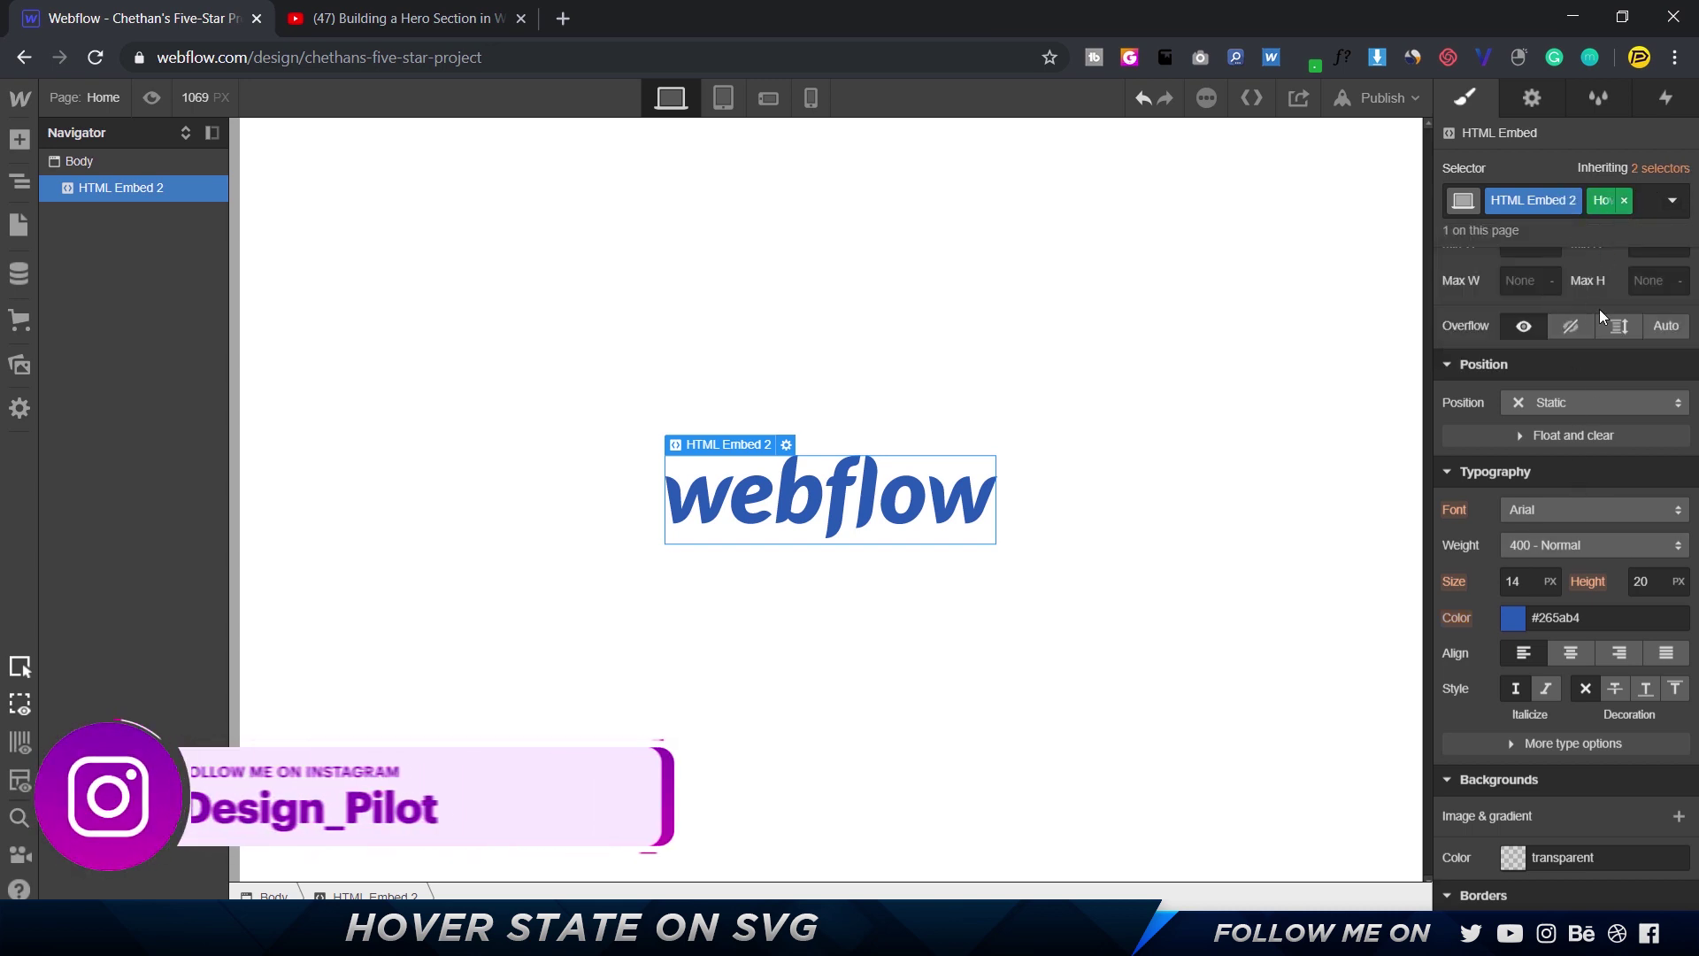
{"action": "left_click", "coordinate": [1519, 617]}
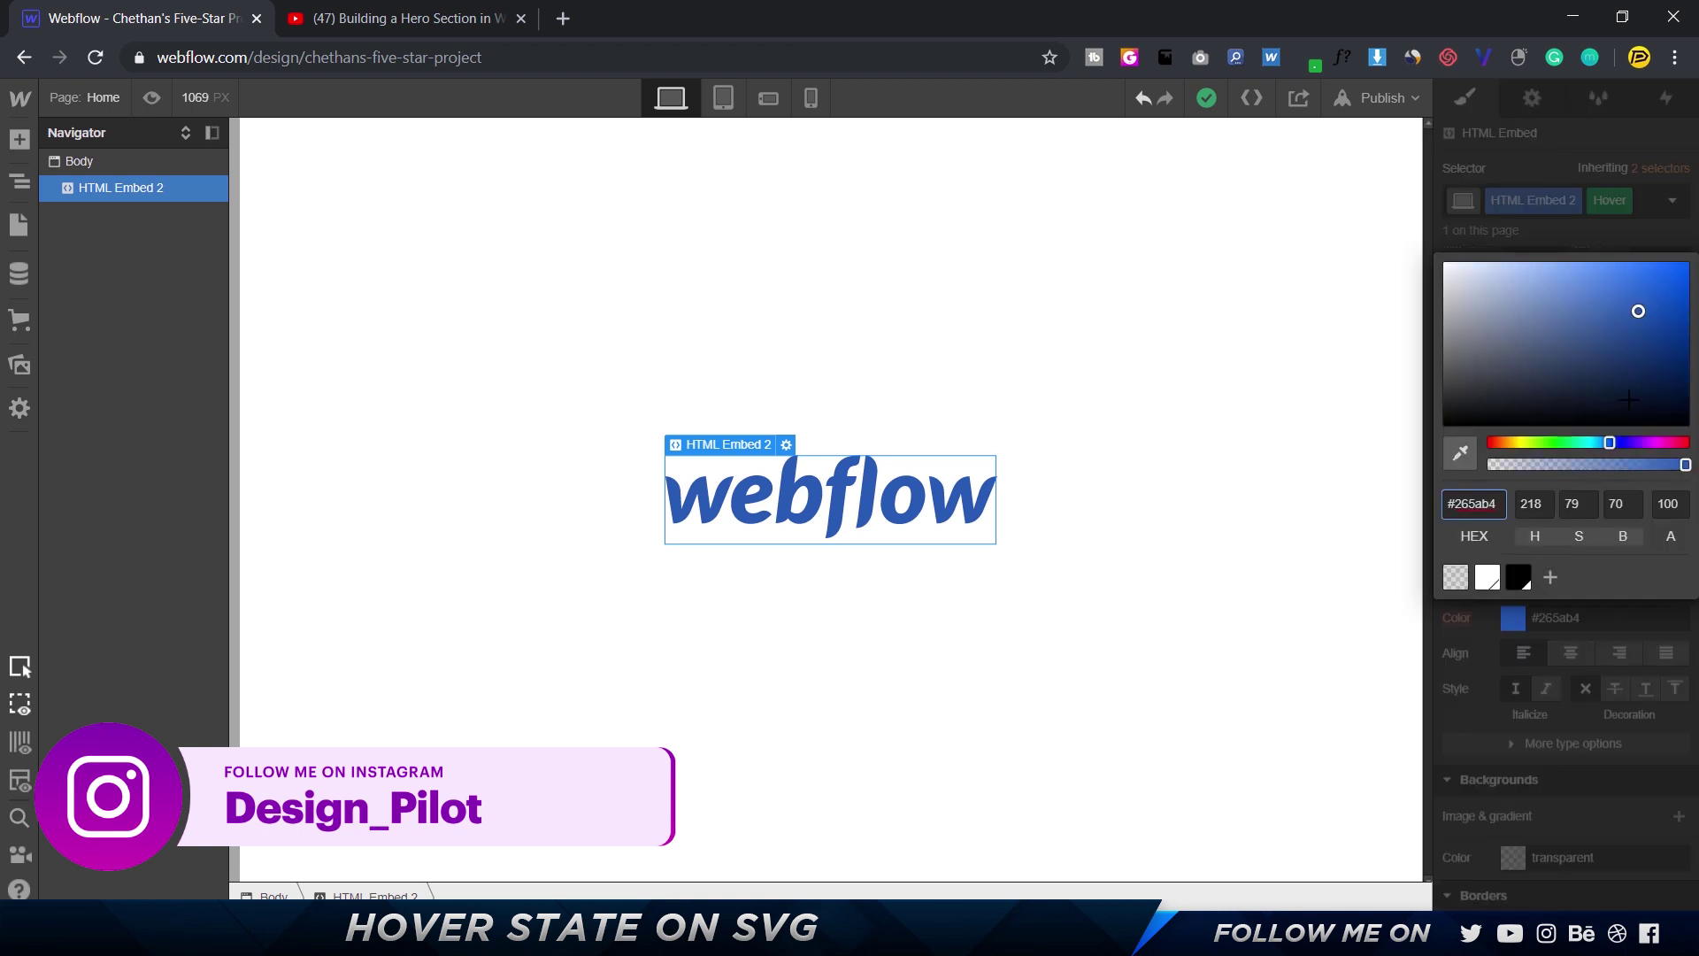
{"action": "left_click_drag", "start_coordinate": [1610, 442], "coordinate": [1675, 443]}
{"action": "left_click", "coordinate": [1575, 226]}
Step: Return to the default None state and preview the blue-to-magenta hover effect
{"action": "left_click", "coordinate": [1672, 200]}
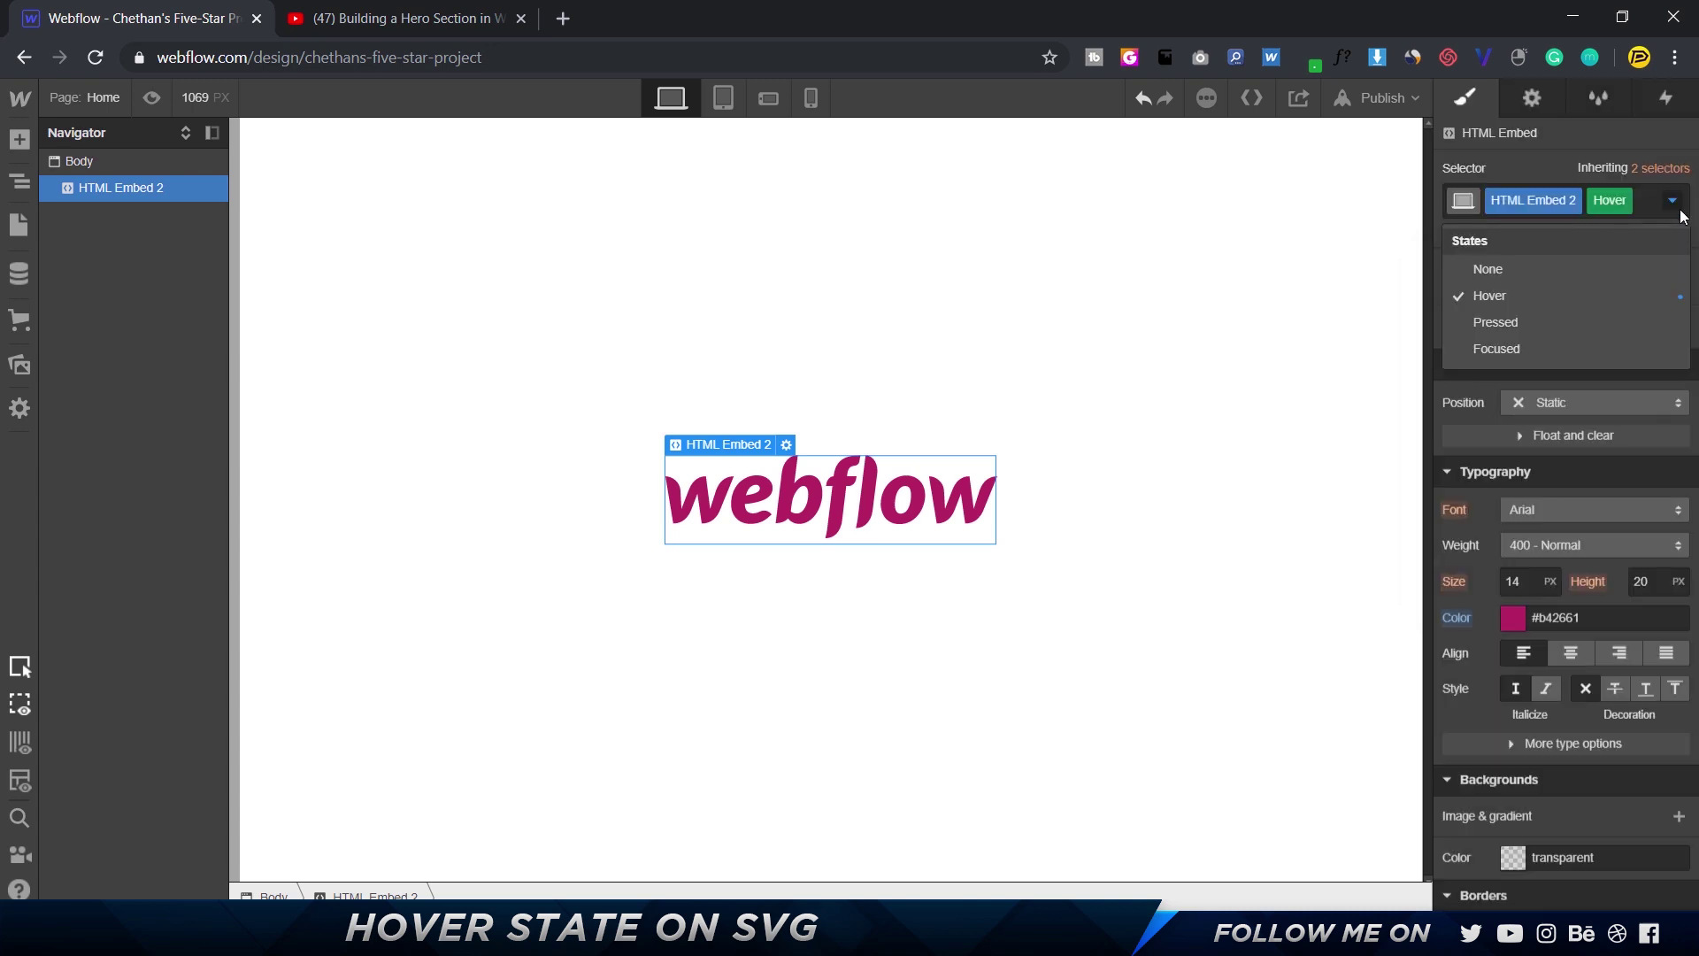
{"action": "left_click", "coordinate": [1522, 280]}
{"action": "left_click", "coordinate": [151, 98]}
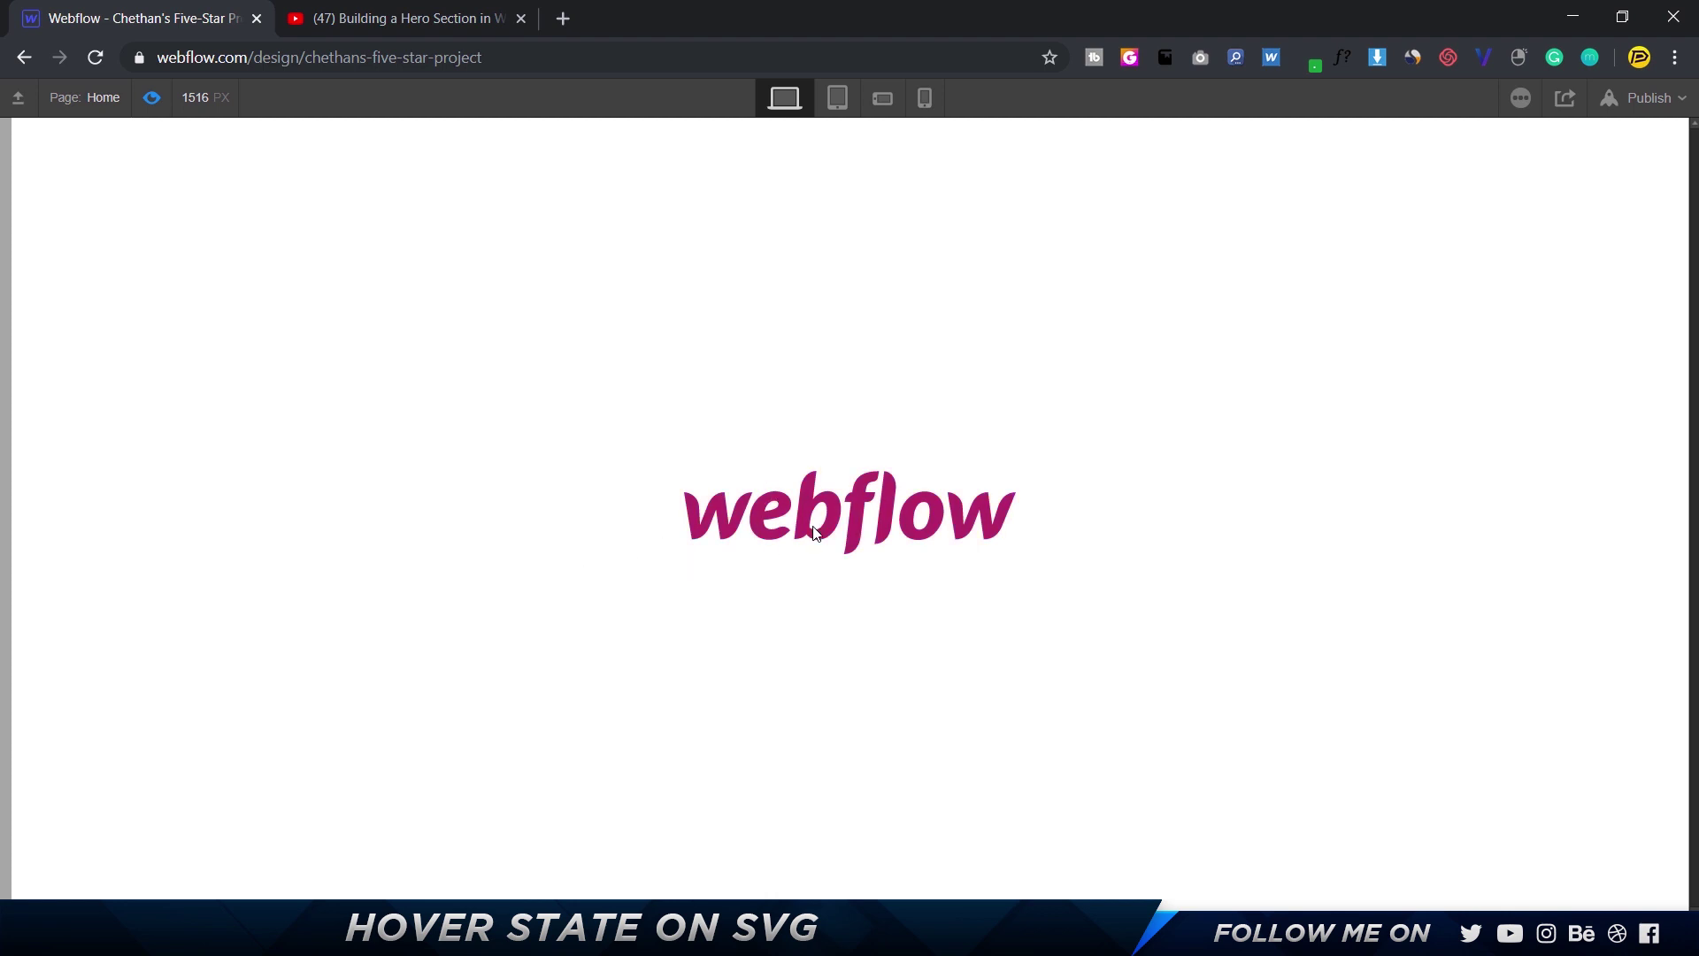
{"action": "left_click", "coordinate": [151, 97]}
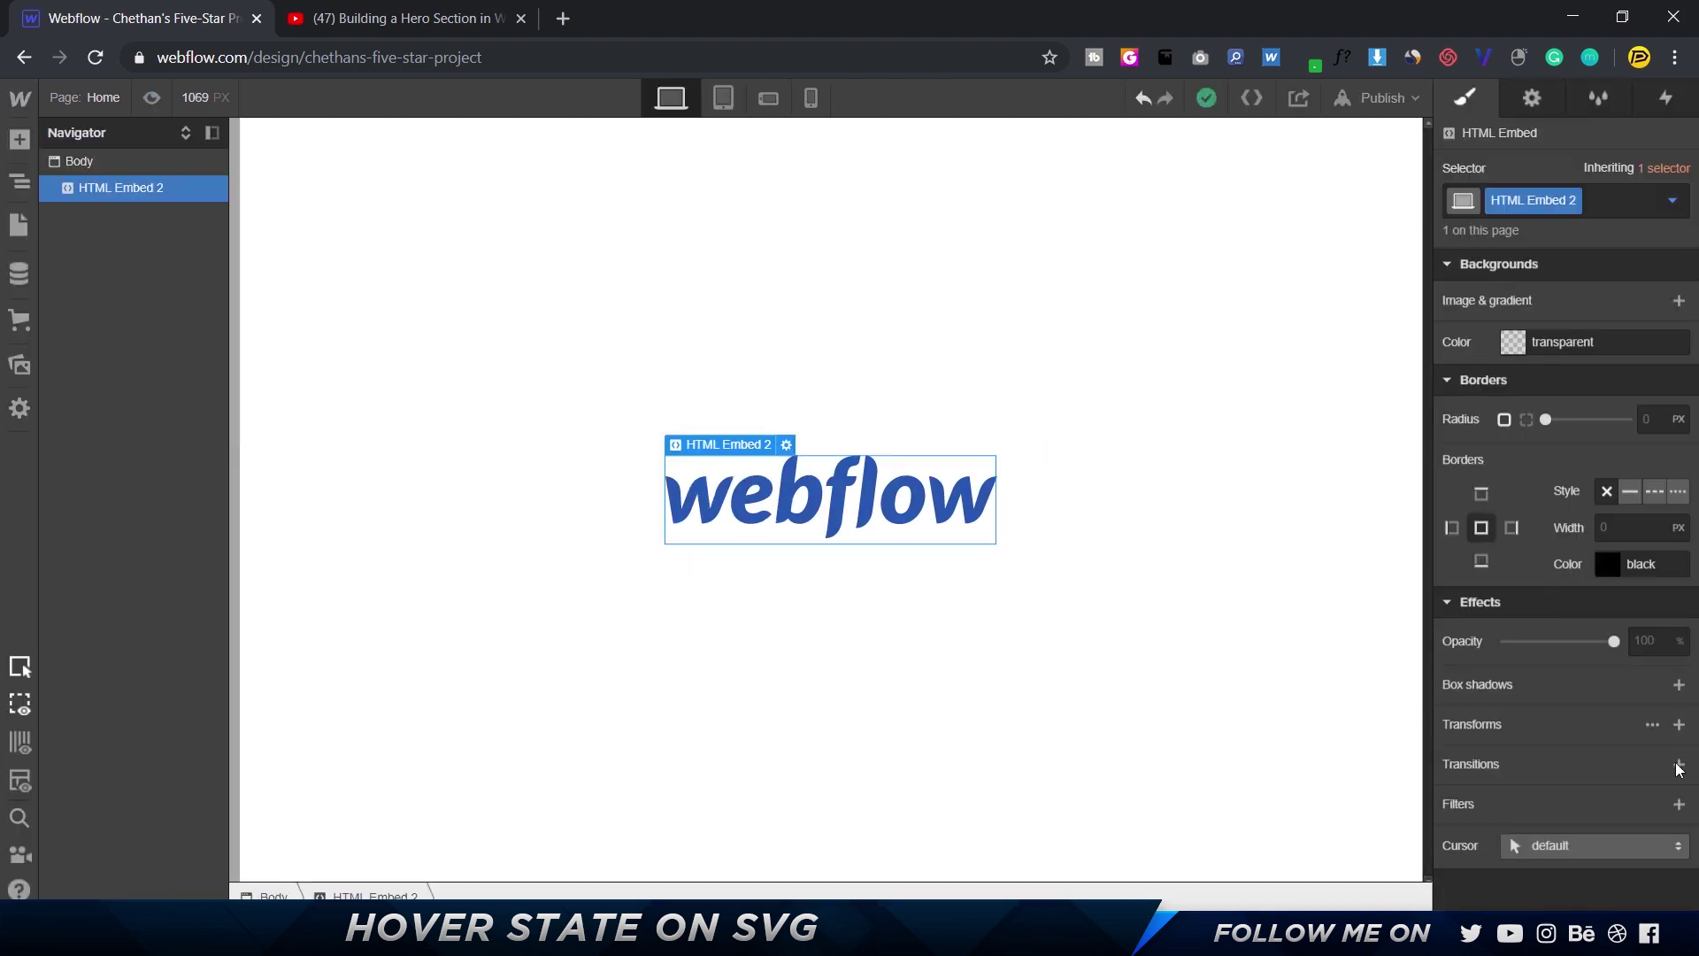
Step: Add a 350 ms Font Color transition with Ease Out Quart easing, cubic-bezier(.165, .84, .44, 1)
{"action": "left_click", "coordinate": [1678, 766]}
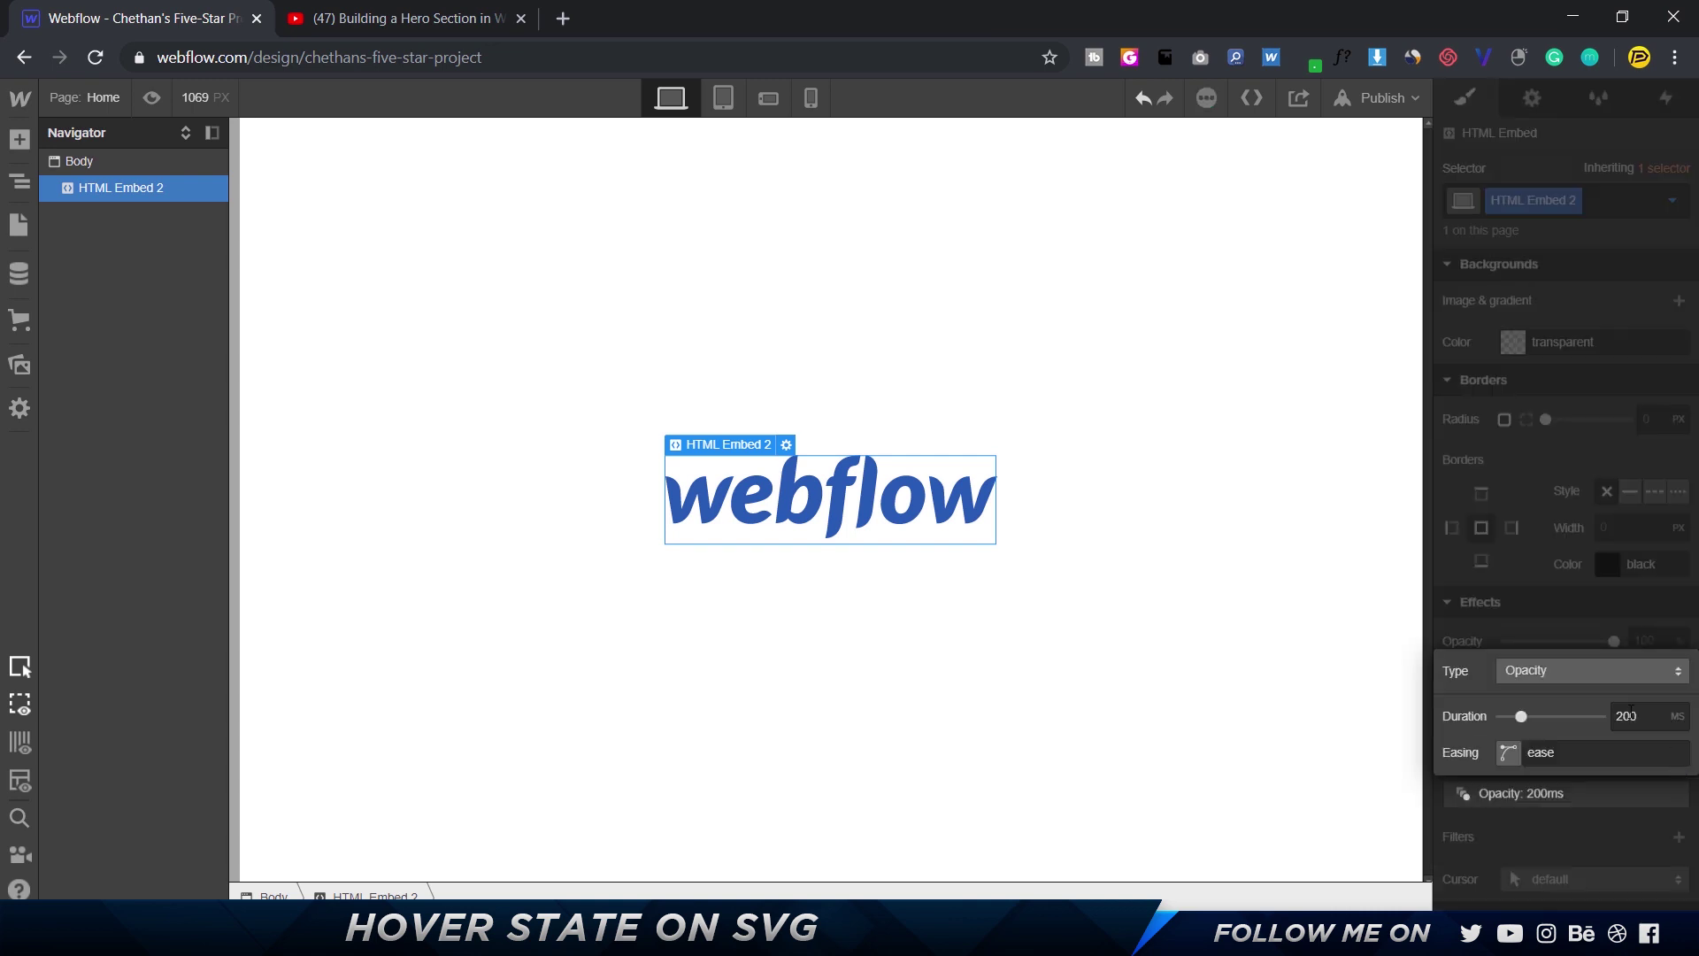
{"action": "left_click", "coordinate": [1606, 678]}
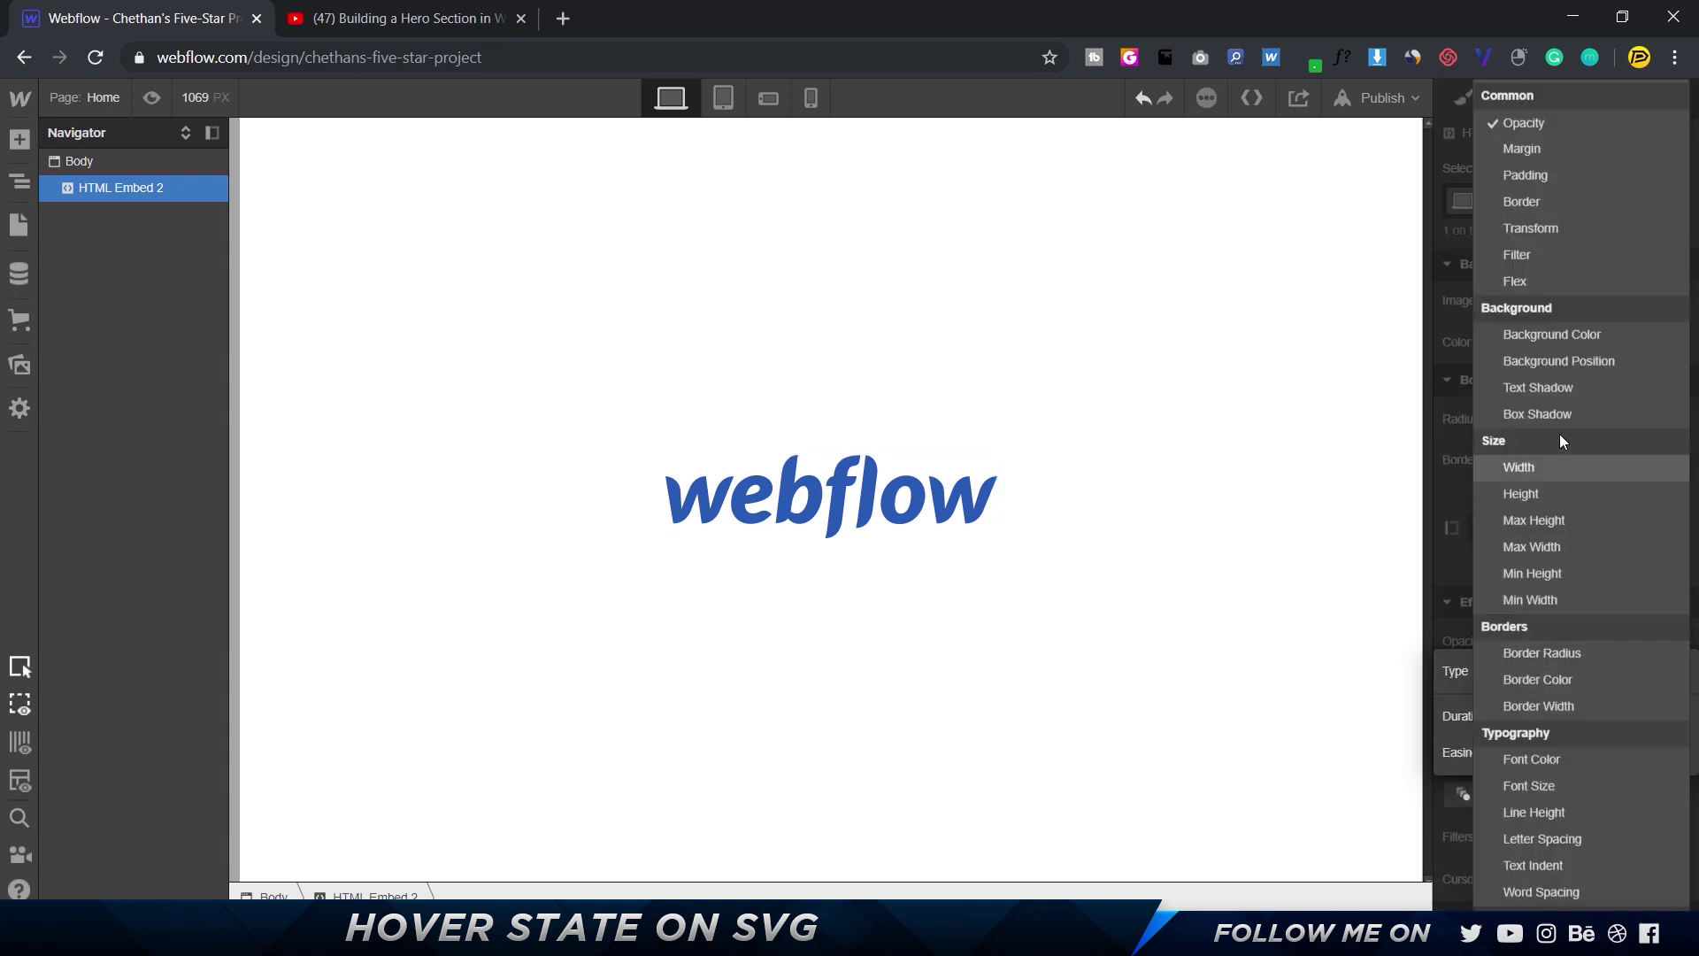
{"action": "left_click", "coordinate": [1554, 761]}
{"action": "left_click", "coordinate": [1619, 716]}
{"action": "type", "text": "350"}
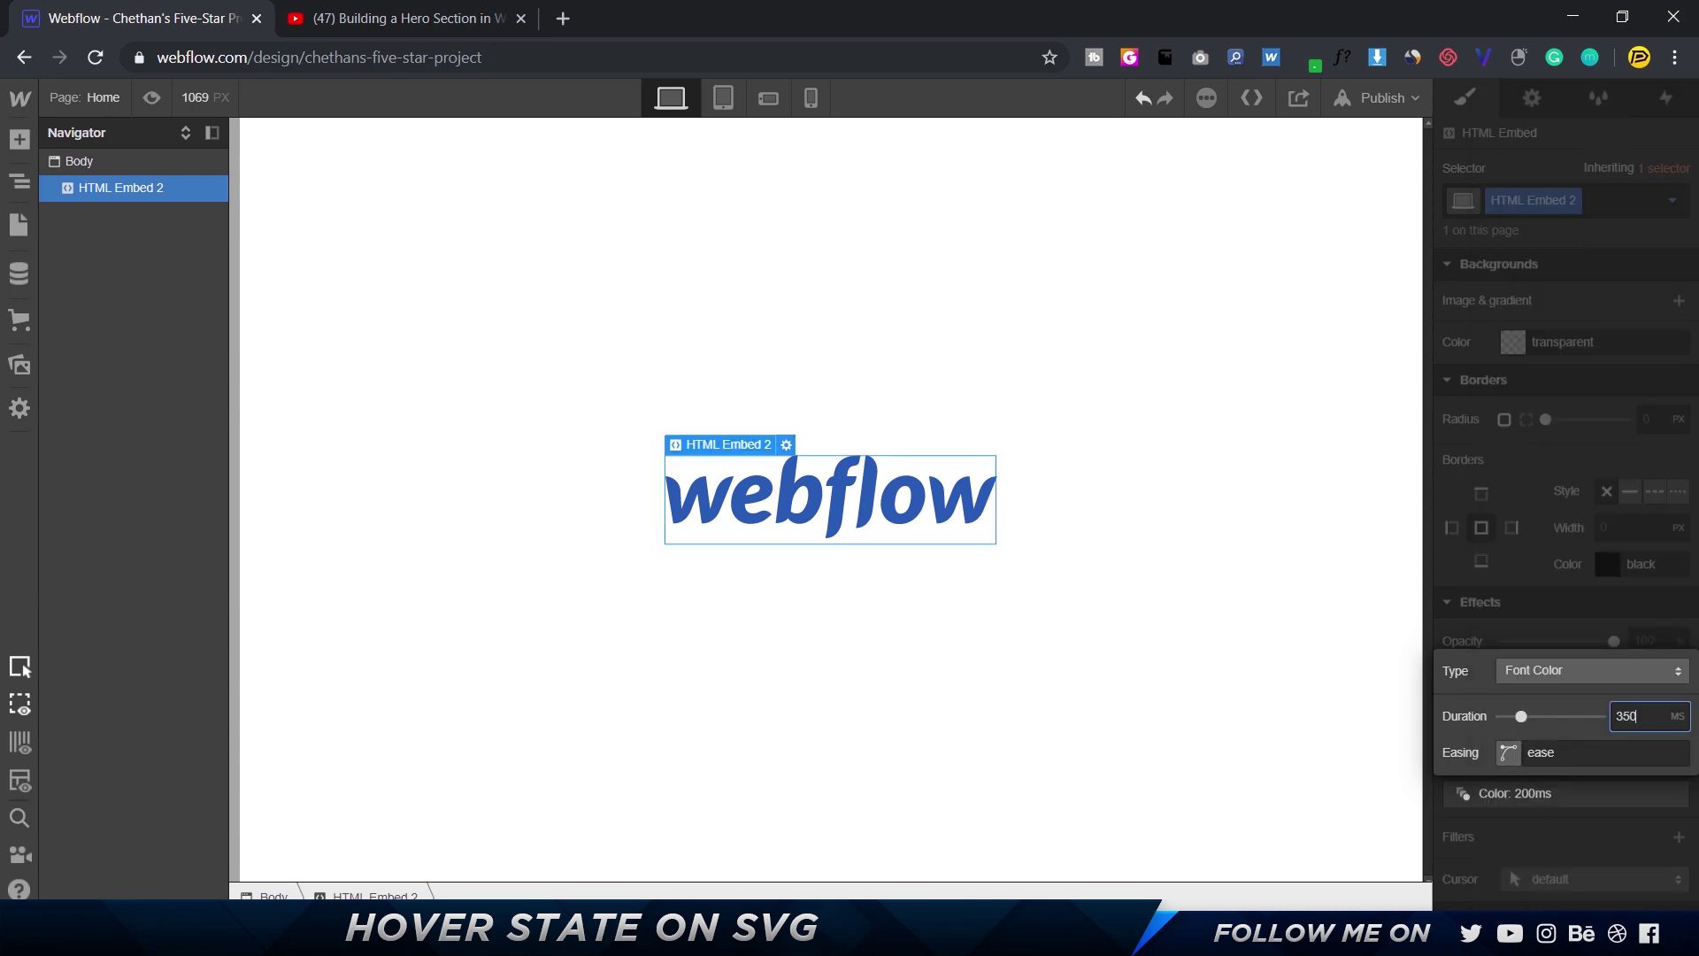
{"action": "left_click", "coordinate": [1509, 753]}
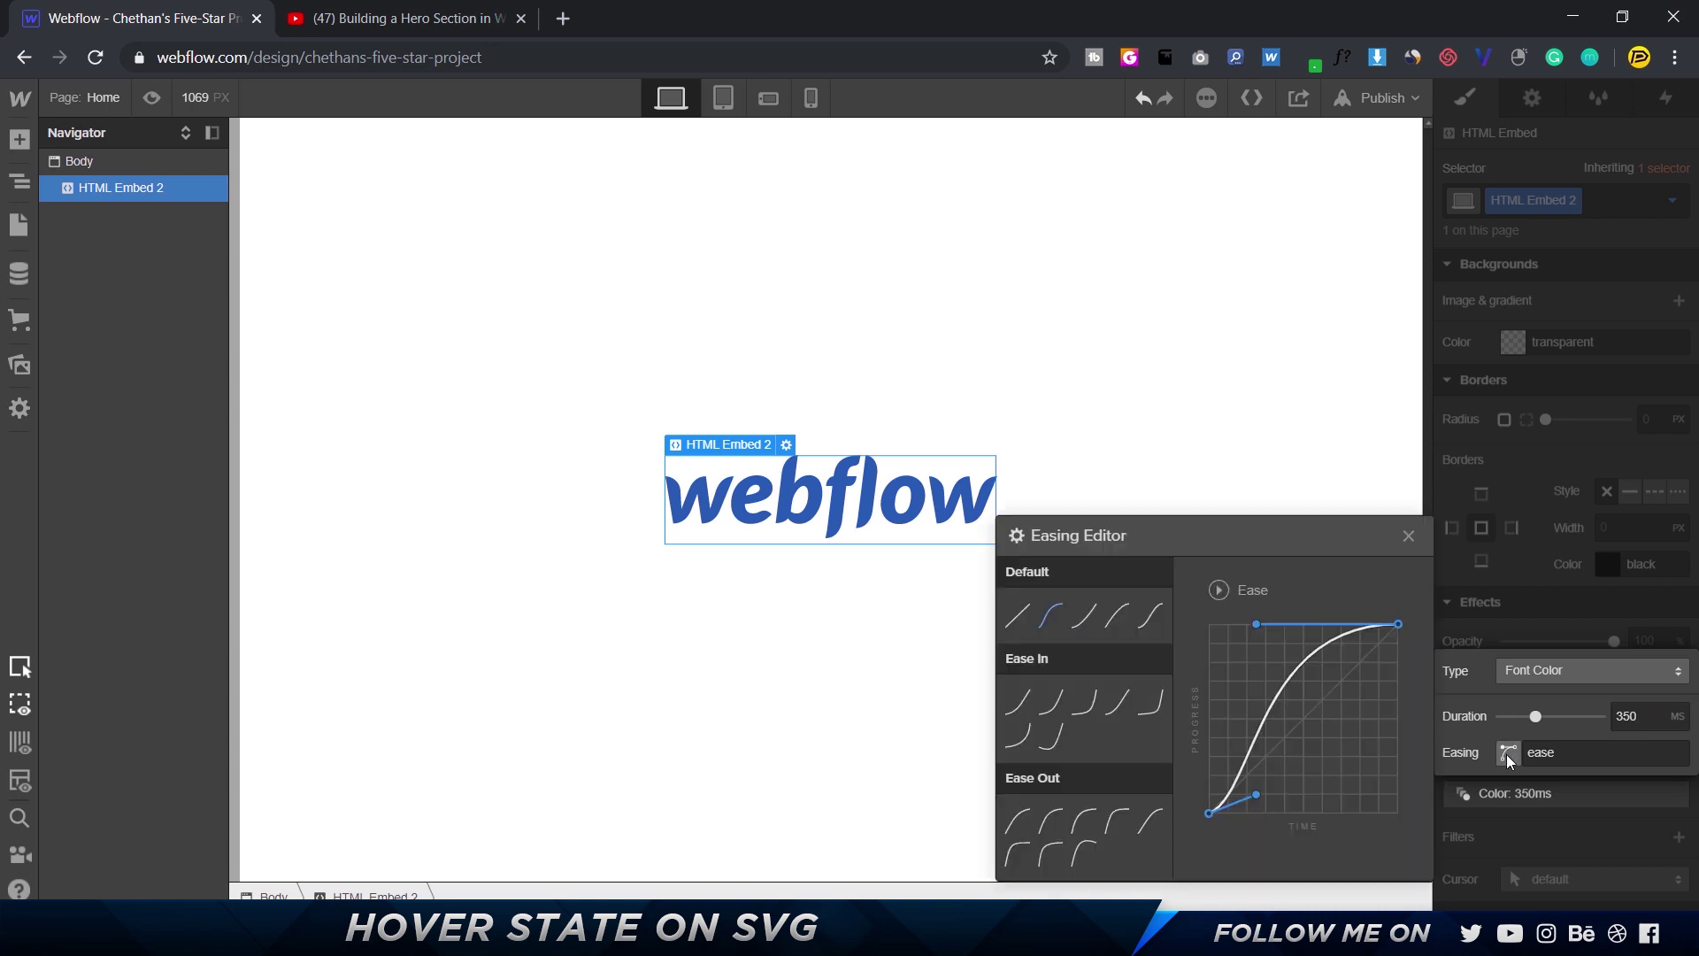
{"action": "left_click", "coordinate": [1087, 821]}
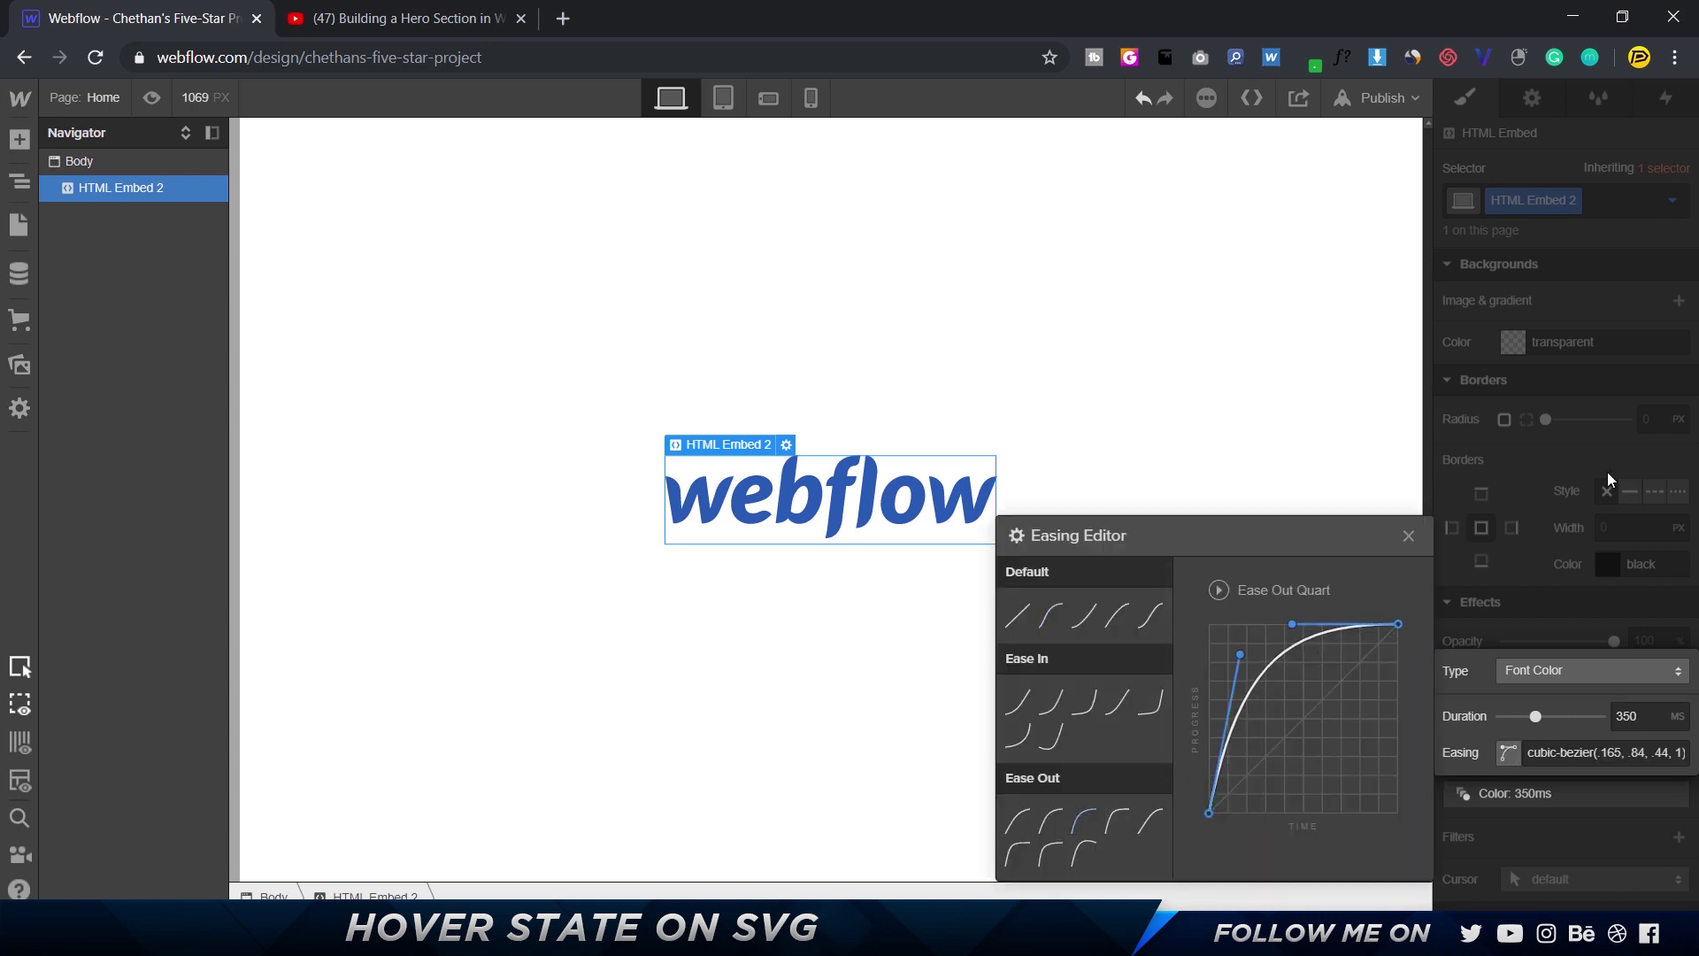